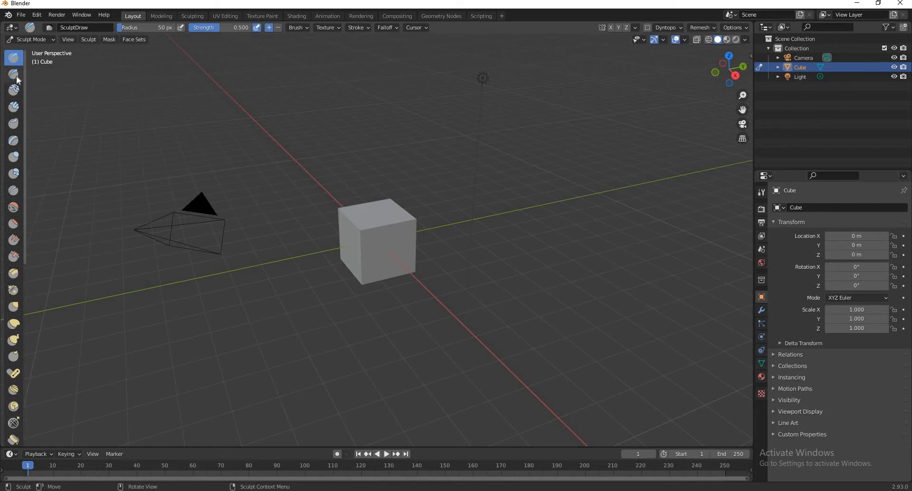
Choose the Draw Sharp sculpting brush and turn on the Screencast Keys display
click(13, 77)
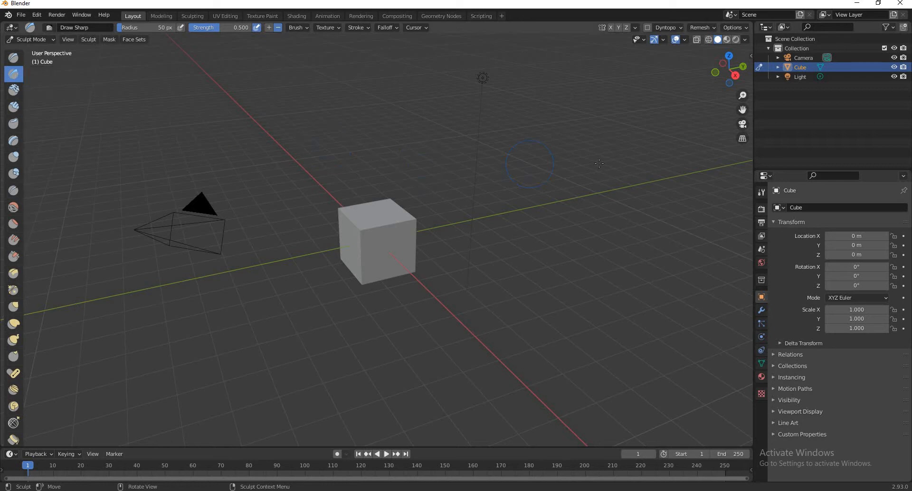
key(n)
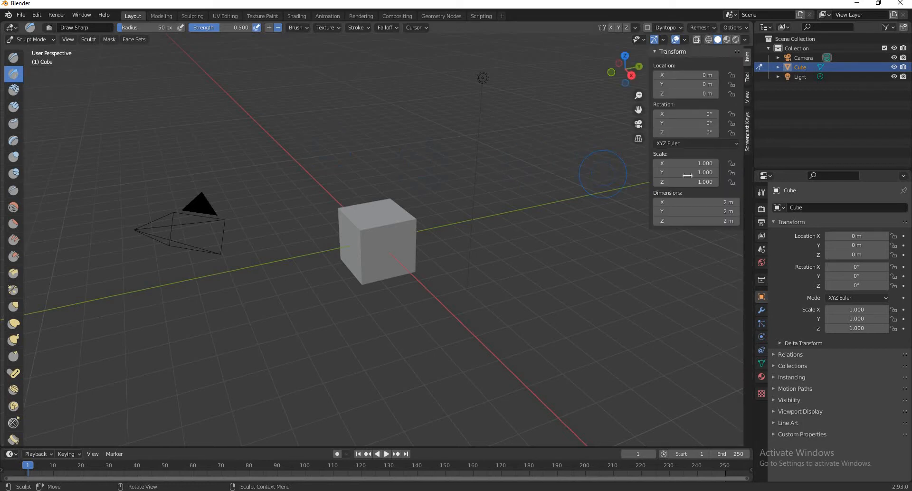
click(748, 137)
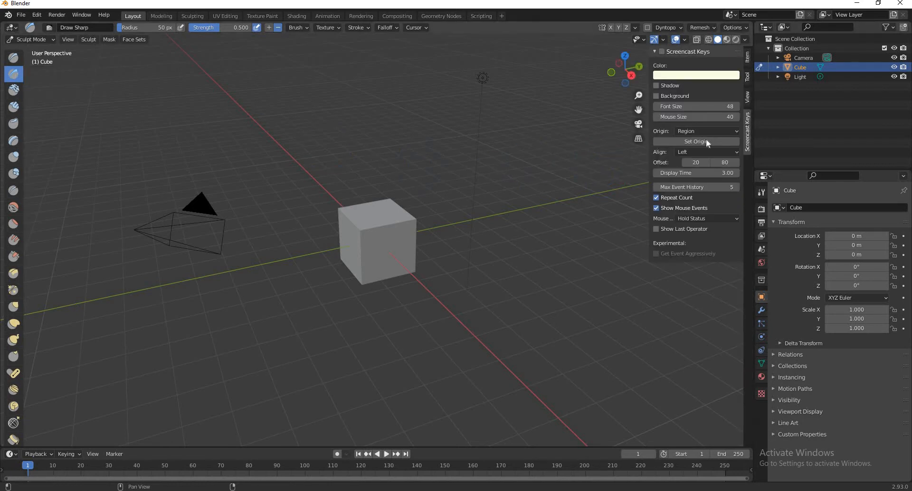
click(661, 51)
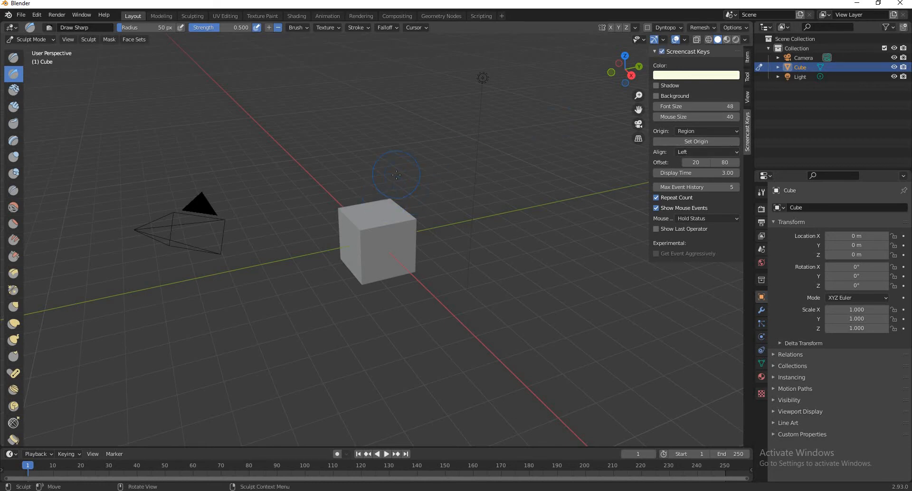
Switch to the Grab brush and toggle face set visibility, then hide the viewport sidebar
key(g)
key(h)
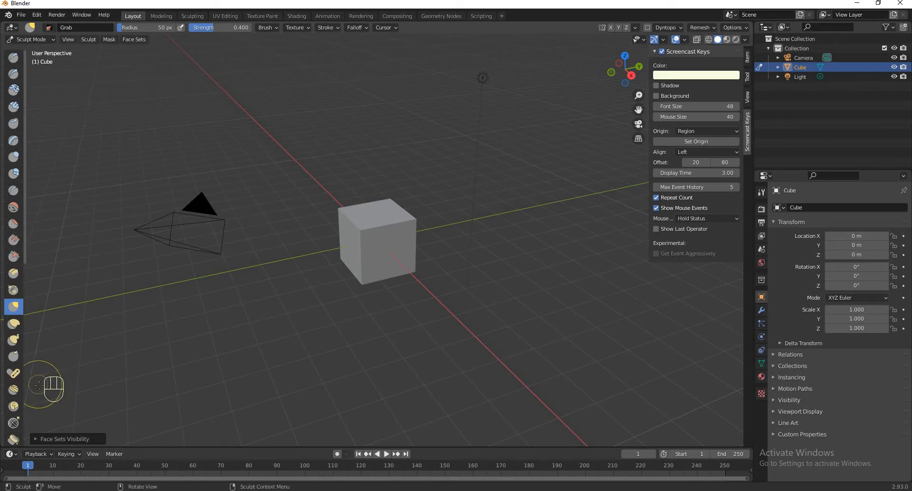
scroll(47, 384, down, 1)
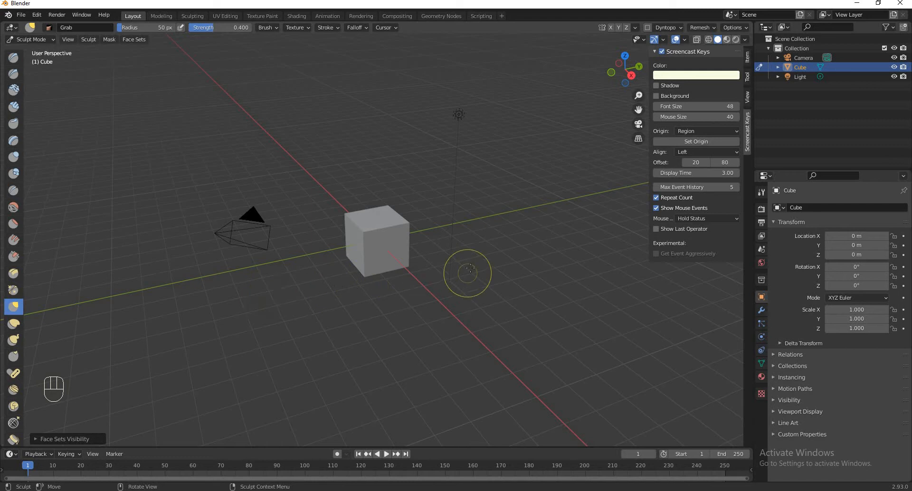
key(n)
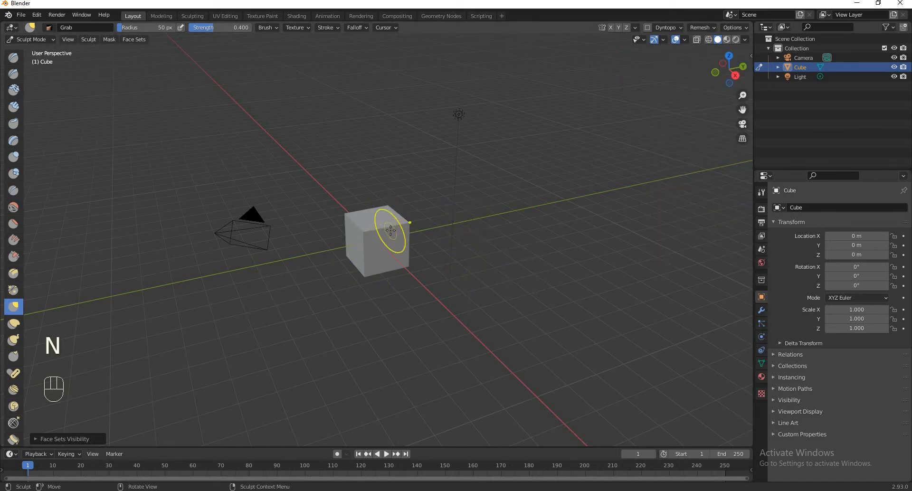
Zoom in and out on the cube to examine it up close and from farther away
scroll(391, 231, up, 2)
scroll(390, 231, down, 3)
scroll(390, 232, up, 4)
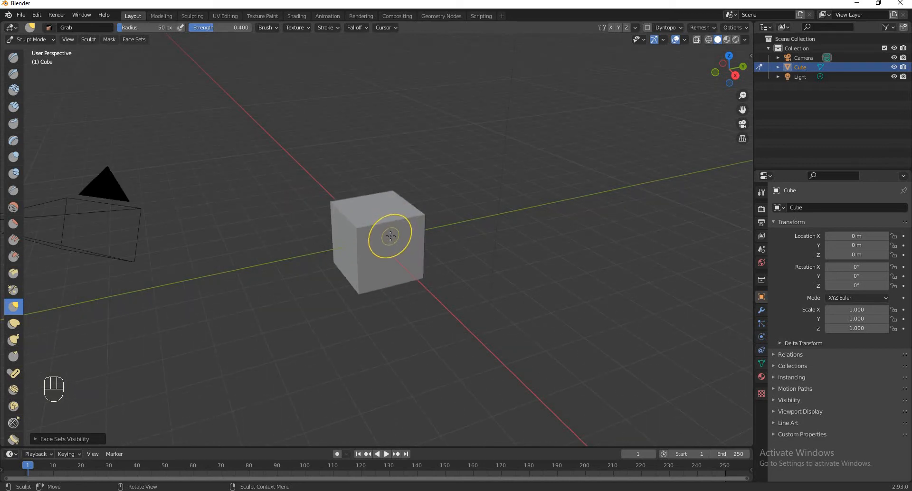
scroll(390, 236, up, 5)
scroll(386, 230, down, 1)
scroll(386, 229, up, 1)
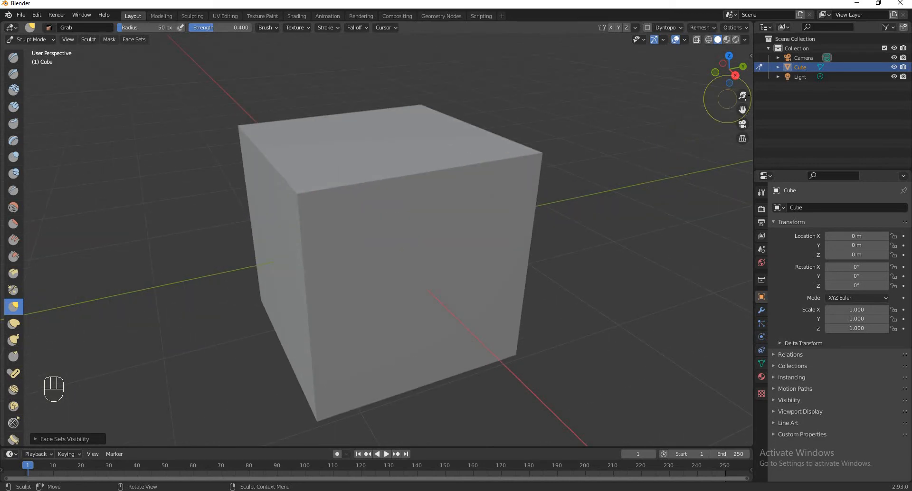
mouse_move(742, 96)
mouse_down()
mouse_move(742, 176)
mouse_move(742, 162)
mouse_up()
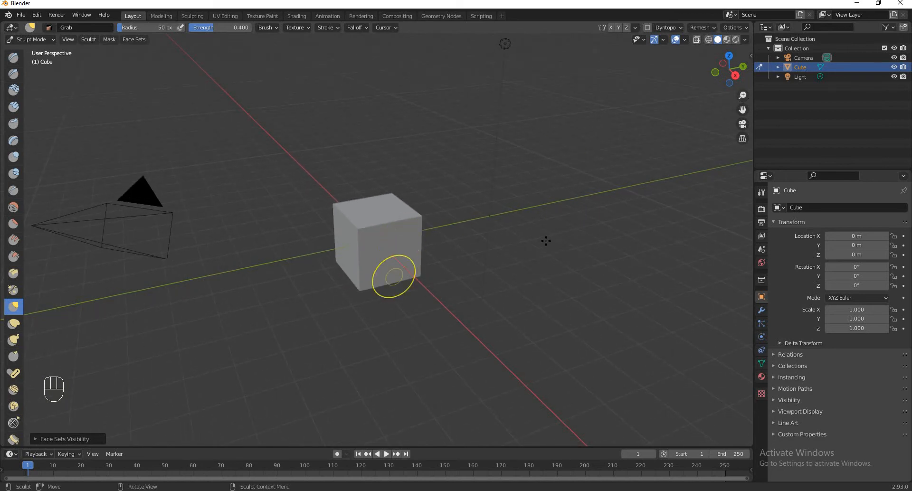
Orbit the view horizontally around the cube in both directions to examine its sides
key(KP_4)
key(KP_4)
key(KP_4)
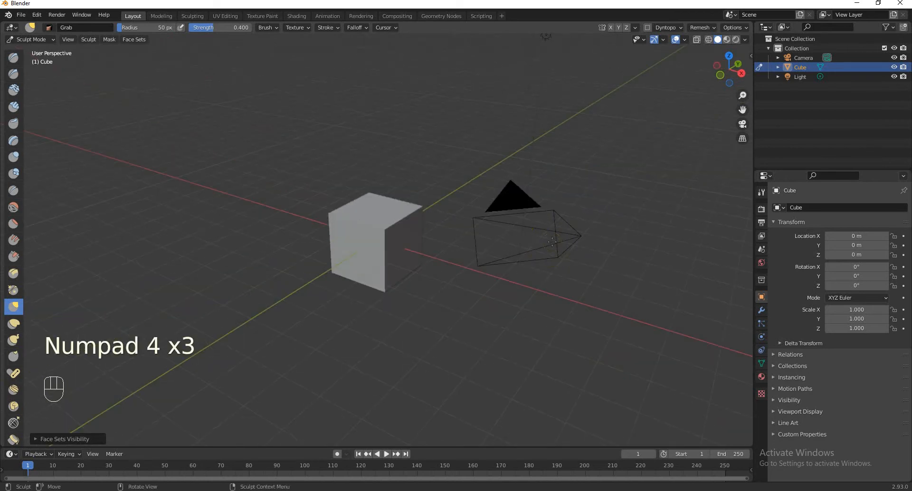
key(KP_4)
key(KP_4)
key(KP_4)
key(KP_6)
key(KP_6)
key(KP_6)
key(KP_6)
key(KP_6)
key(KP_6)
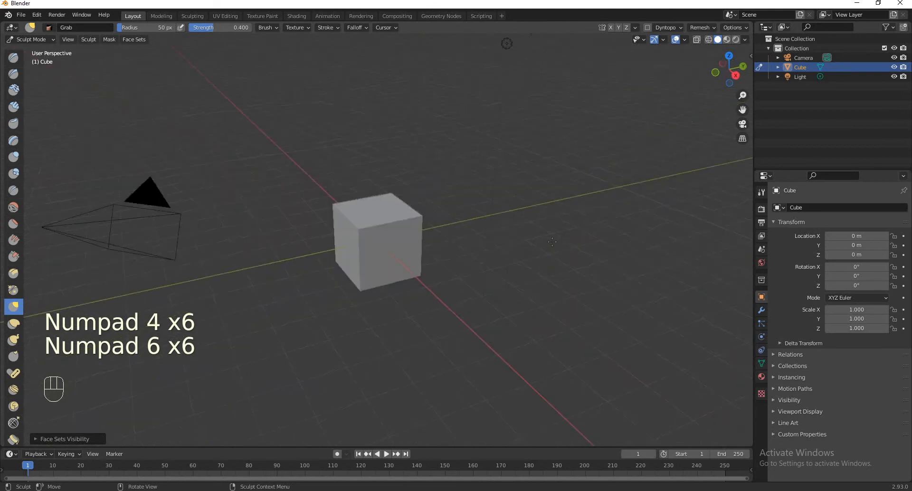
key(KP_6)
Tilt the view of the cube, align it to the front, and orbit back to an angled view
key(KP_2)
key(KP_2)
key(KP_1)
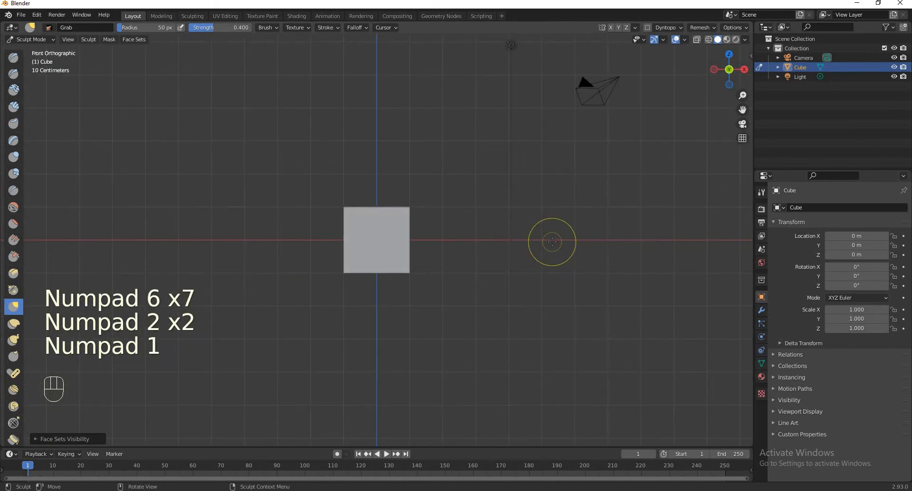
key(KP_4)
key(KP_8)
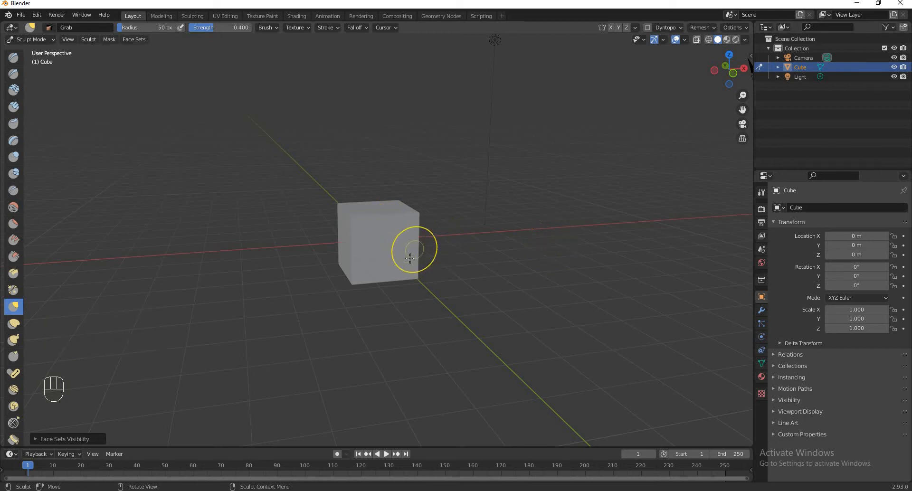
Compare the cube in perspective and orthographic projection, both at an angle and from the front
key(KP_5)
key(KP_5)
key(KP_5)
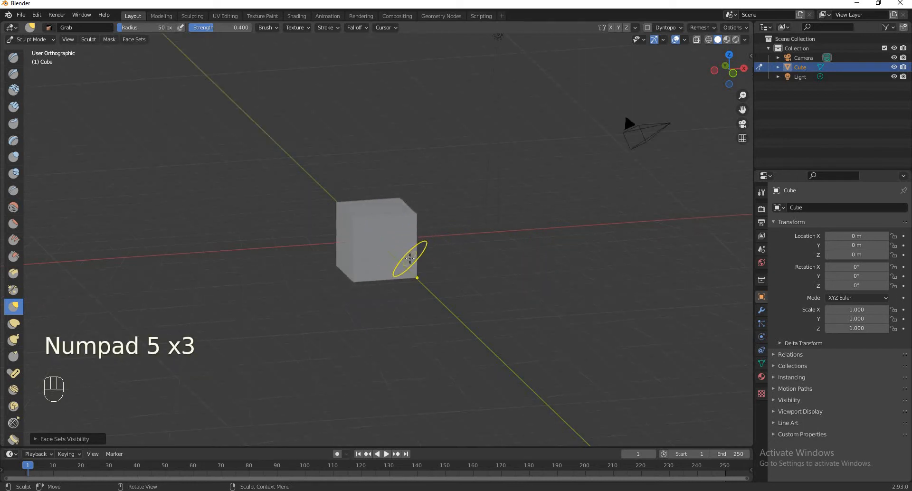
key(KP_1)
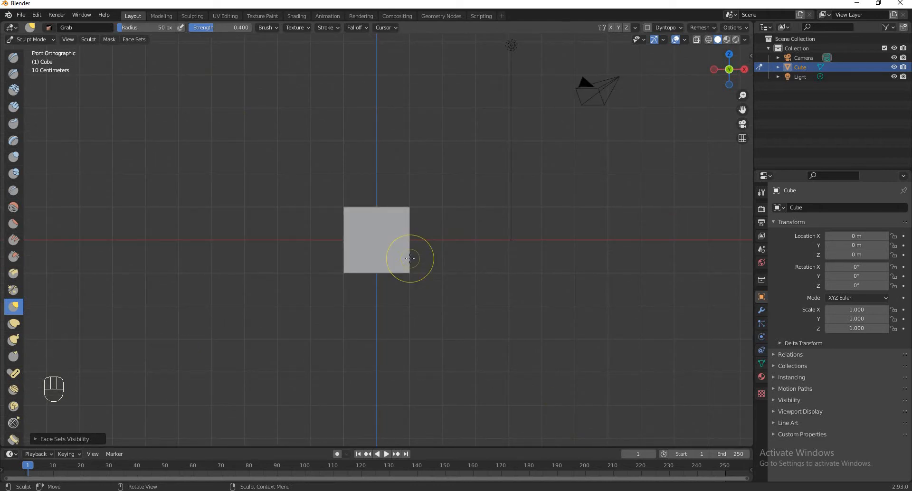
key(KP_5)
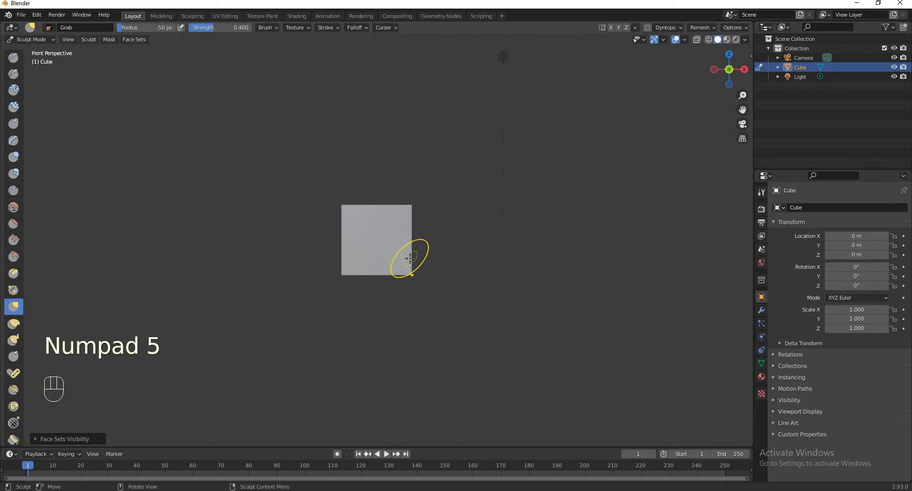
scroll(366, 232, up, 4)
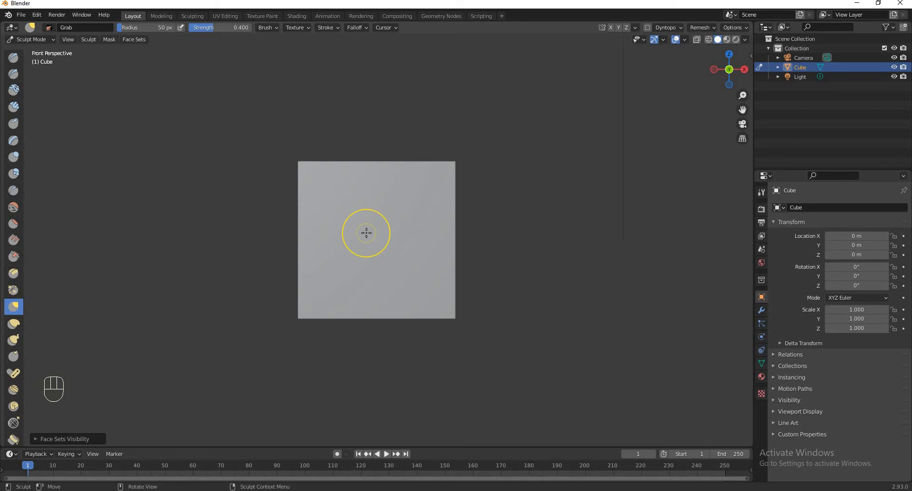
key(KP_5)
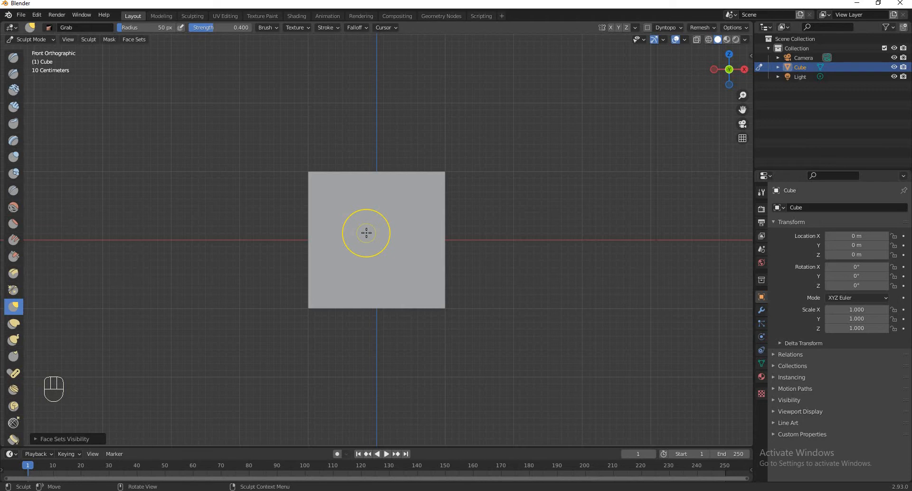
Orbit to an angled view of the cube and display it in Wireframe shading
key(KP_4)
key(KP_8)
key(KP_8)
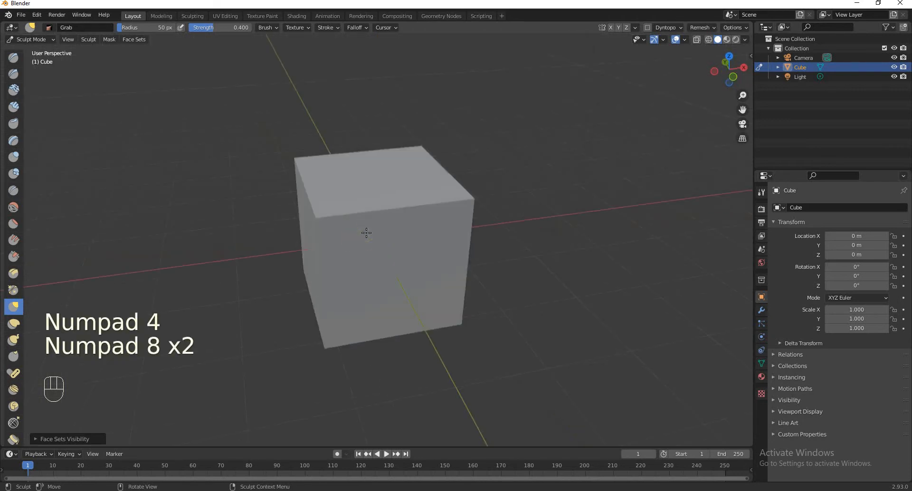
key(KP_4)
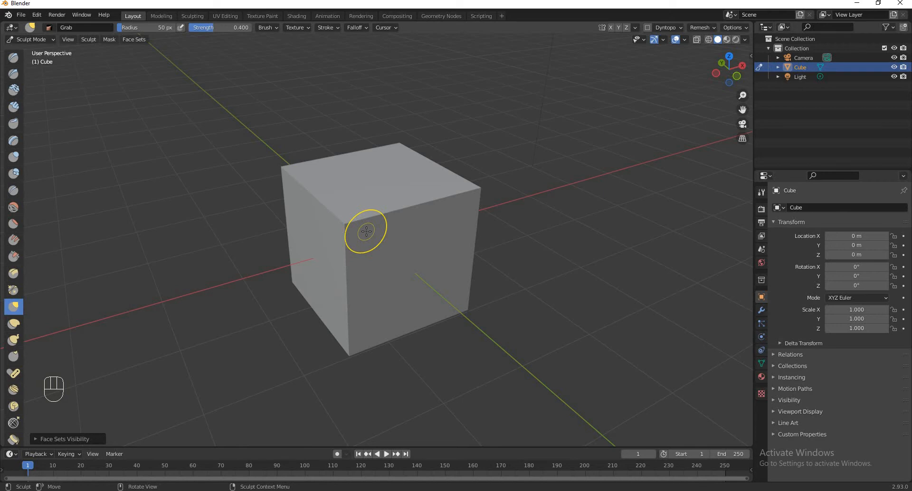
key(z)
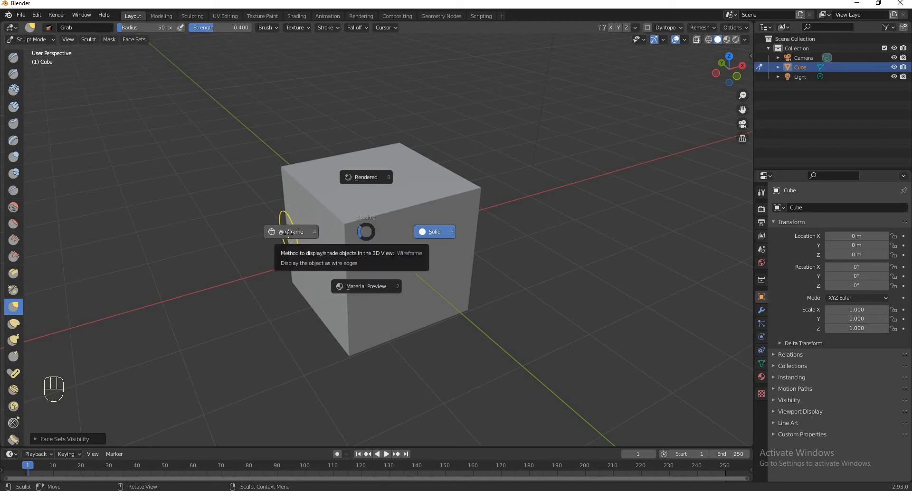
click(288, 232)
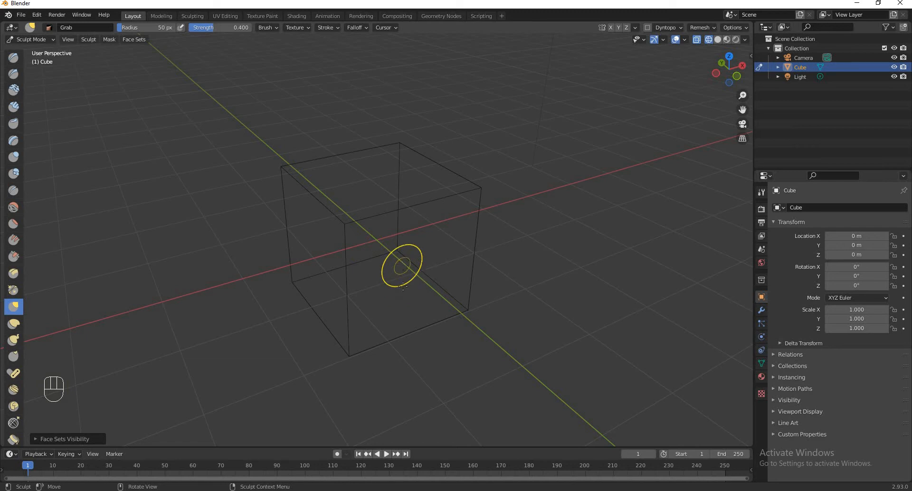
Show the cube in Material Preview shading and set its material's base color to yellow
key(z)
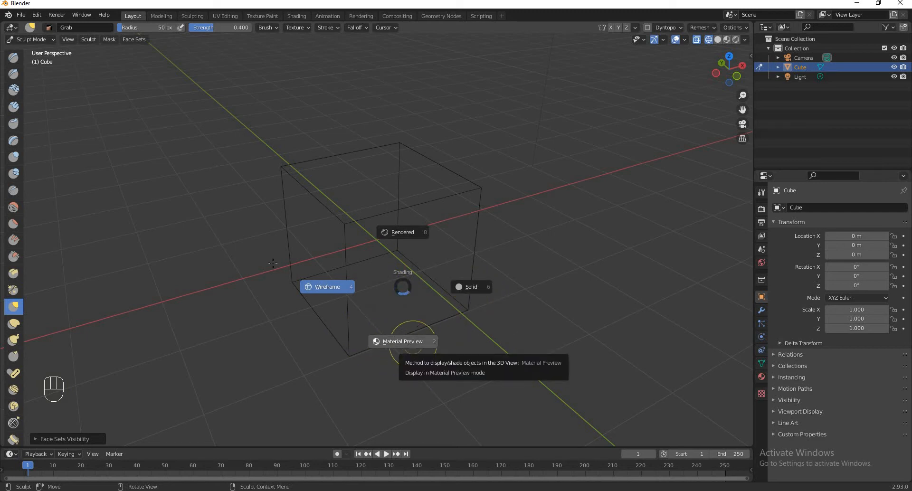
click(407, 342)
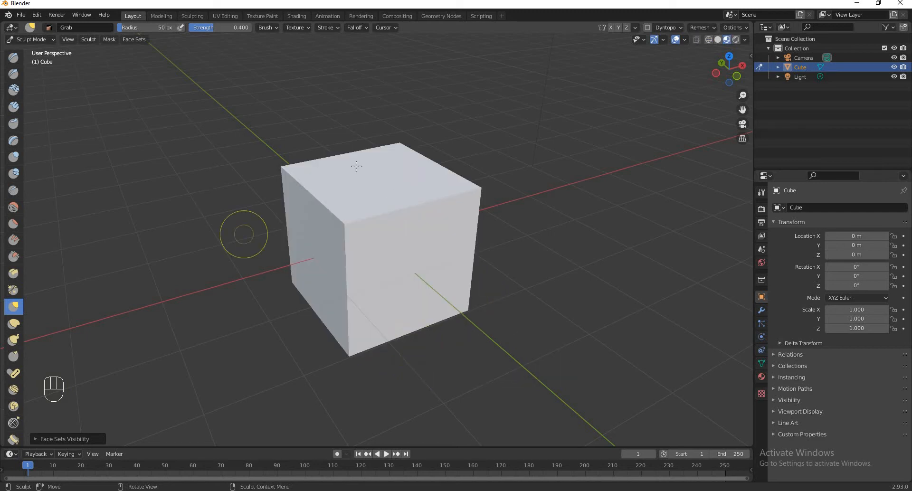
click(762, 377)
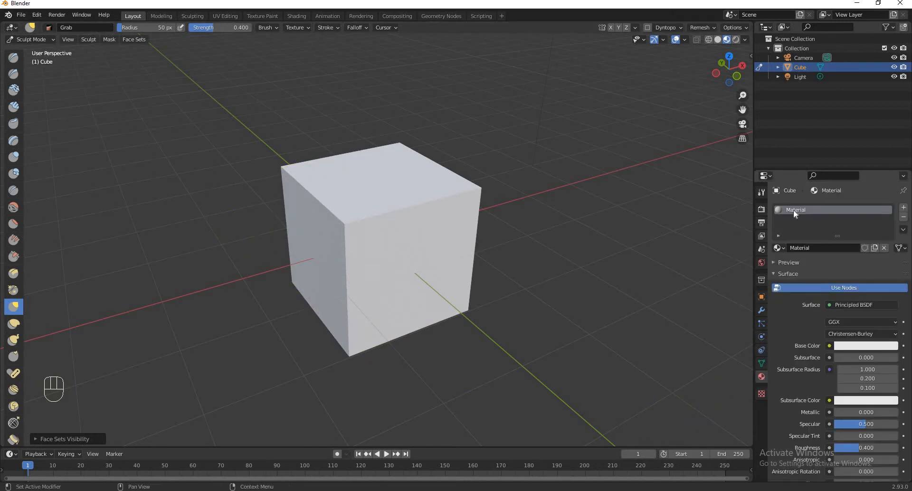
click(863, 351)
click(859, 346)
mouse_move(848, 240)
mouse_down()
mouse_move(848, 278)
mouse_move(848, 249)
mouse_move(869, 266)
mouse_move(836, 257)
mouse_move(820, 264)
mouse_move(813, 240)
mouse_move(841, 249)
mouse_move(827, 268)
mouse_move(817, 261)
mouse_up()
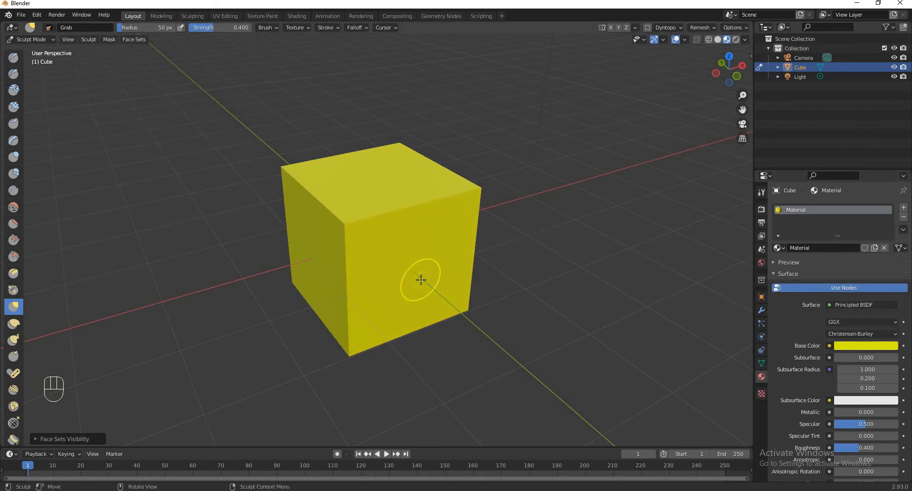
View the cube in Solid shading, then switch the viewport to Rendered shading
key(z)
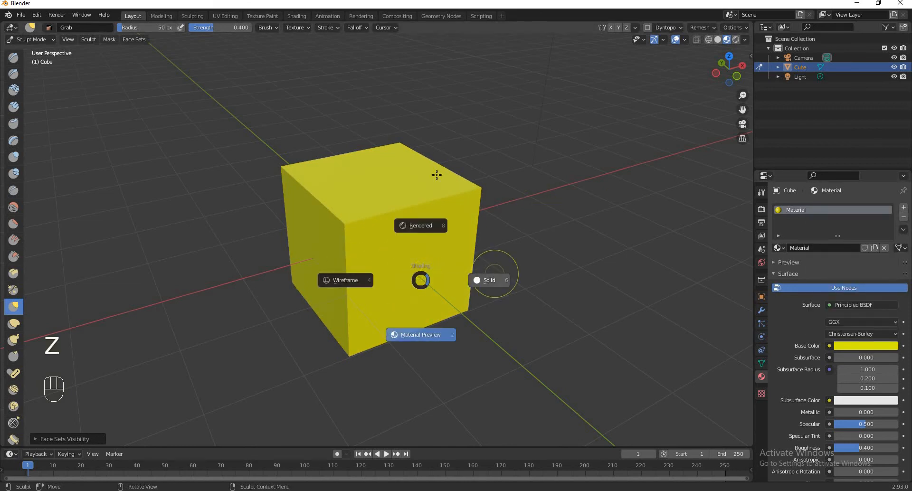
click(489, 280)
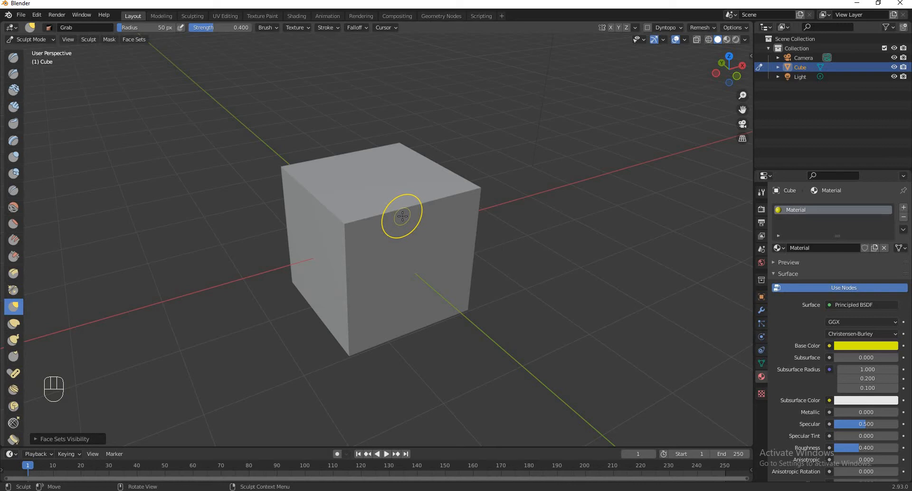
key(z)
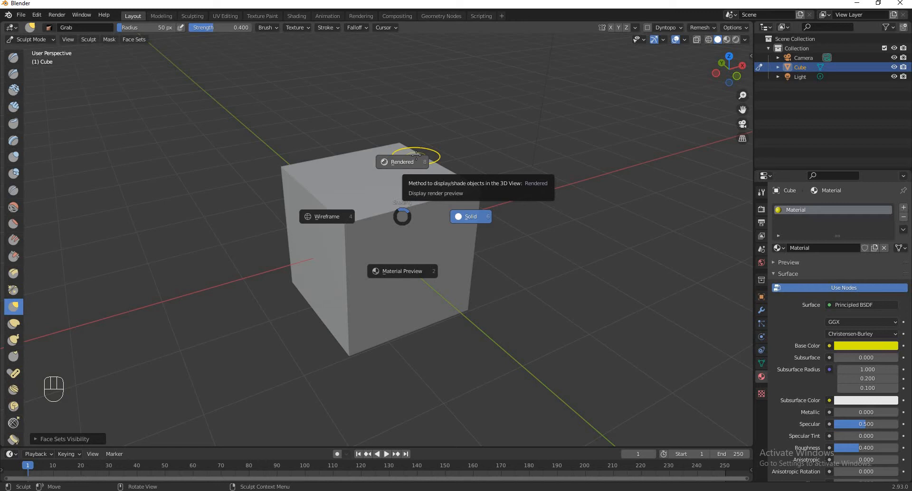
click(383, 162)
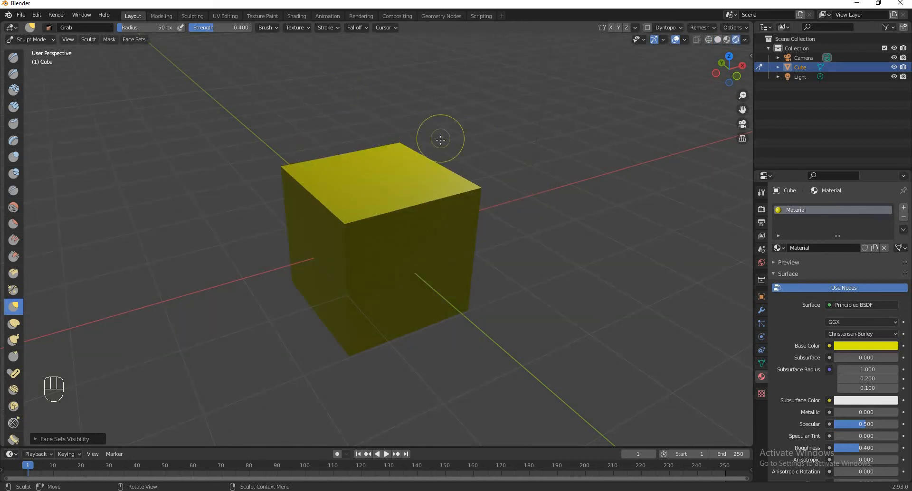
Select the Light in the scene and switch from Sculpt Mode to Object Mode
scroll(430, 140, down, 3)
scroll(414, 177, up, 1)
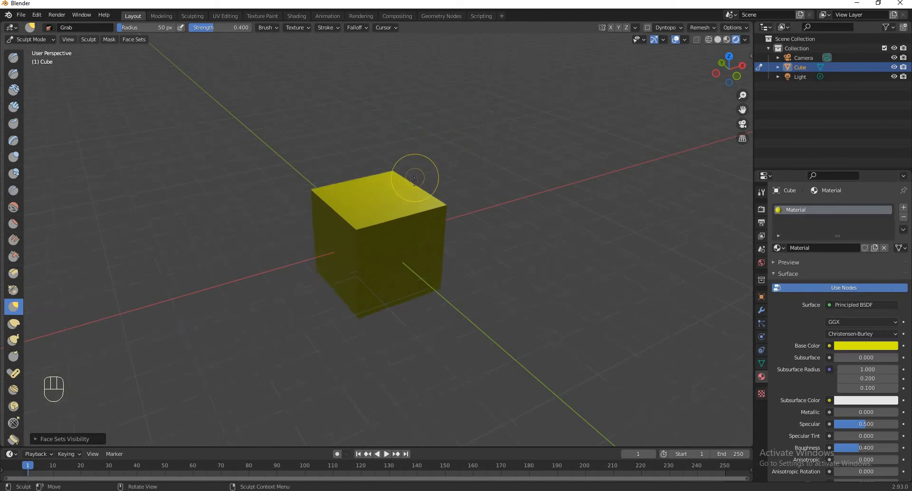
scroll(414, 178, down, 3)
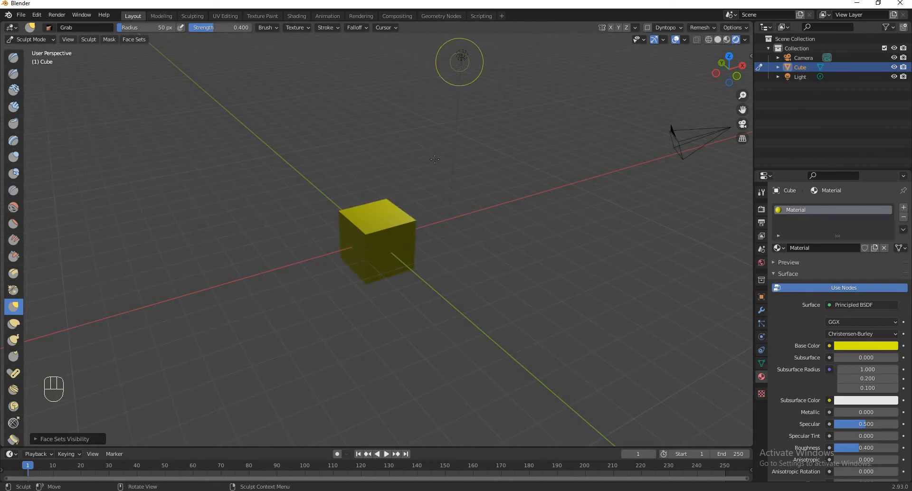
scroll(434, 155, up, 5)
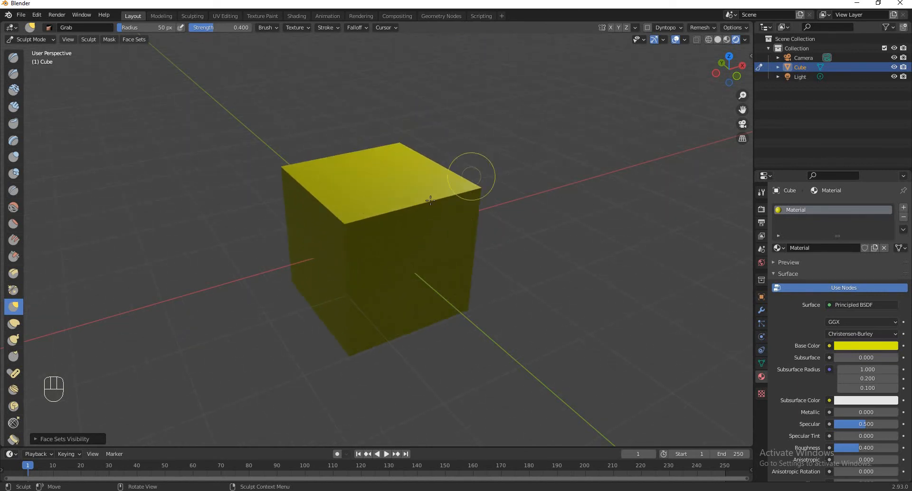
click(796, 79)
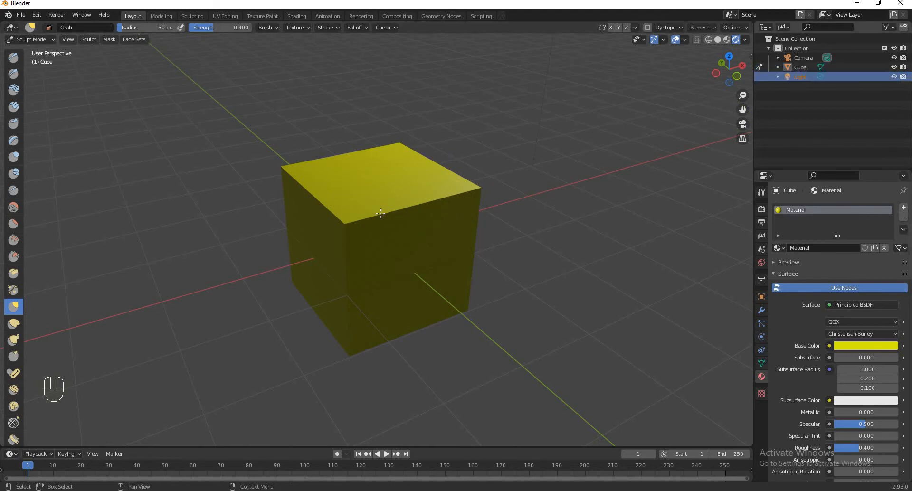
scroll(356, 214, down, 2)
scroll(161, 97, down, 1)
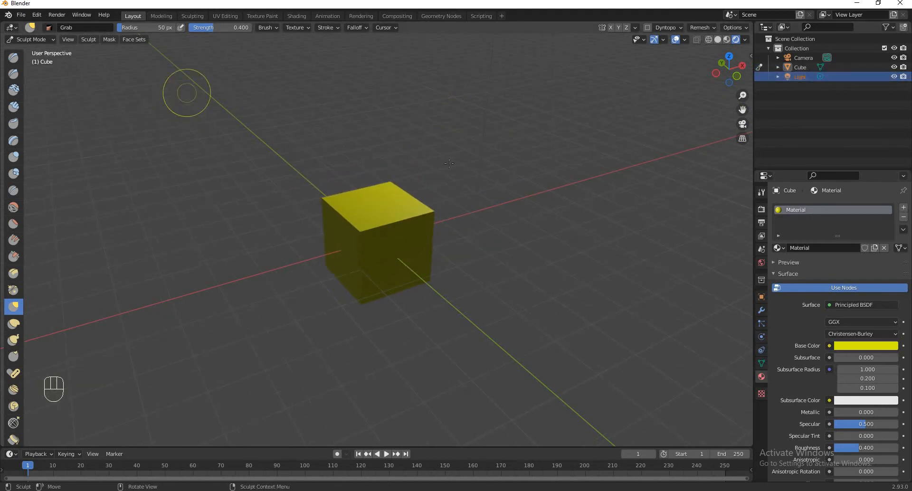
click(42, 41)
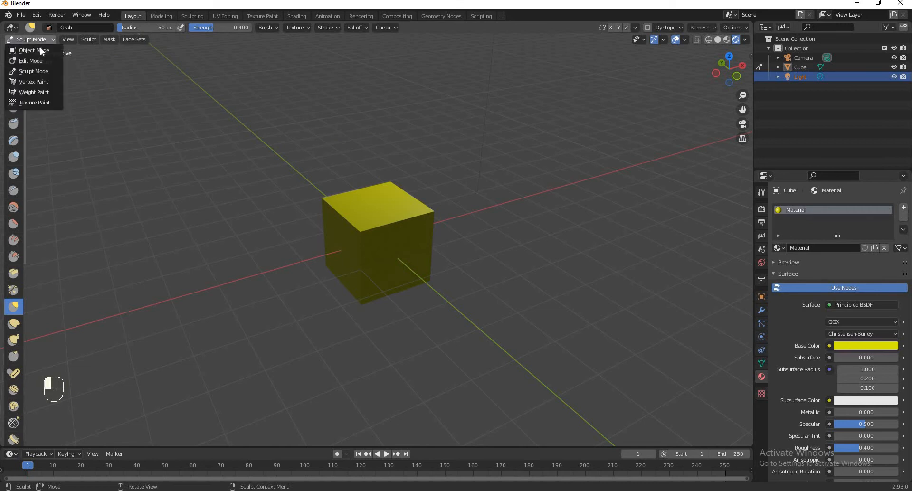
click(22, 50)
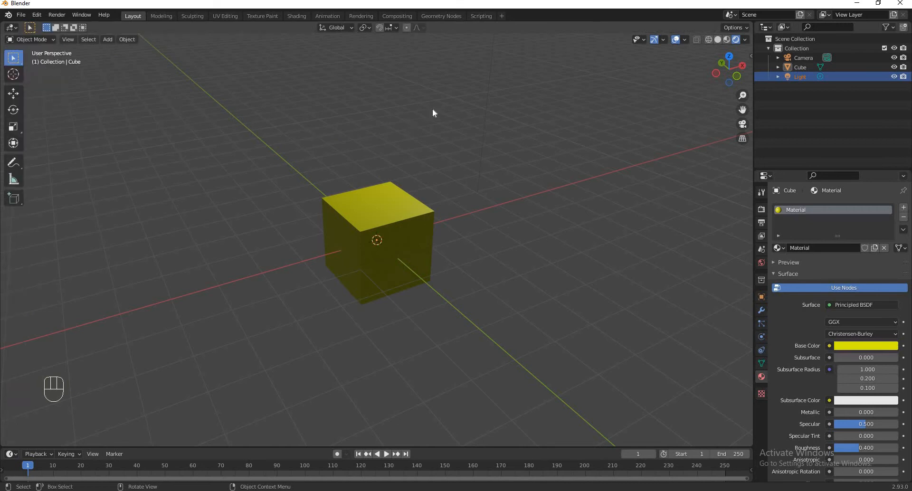
Move the light freely around the cube and place it above the cube
scroll(437, 105, down, 3)
mouse_move(447, 86)
mouse_down()
mouse_move(413, 157)
mouse_move(447, 87)
mouse_up()
key(g)
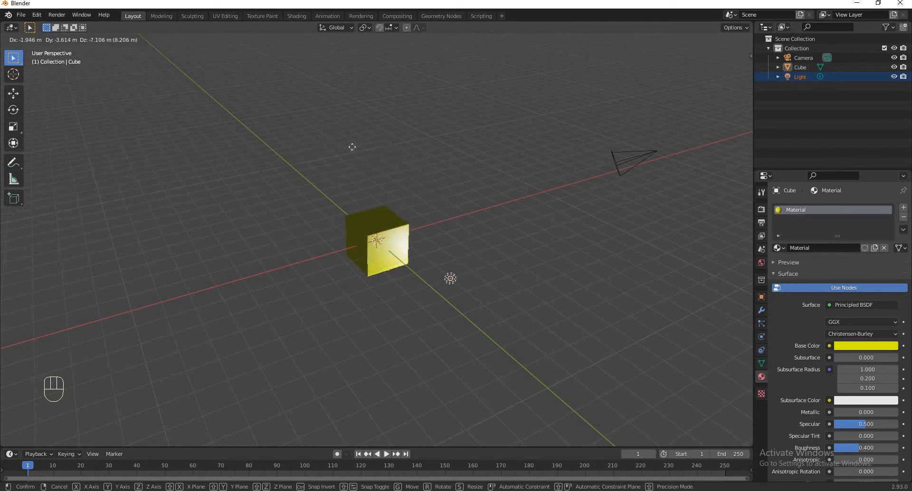
click(343, 130)
scroll(332, 107, up, 2)
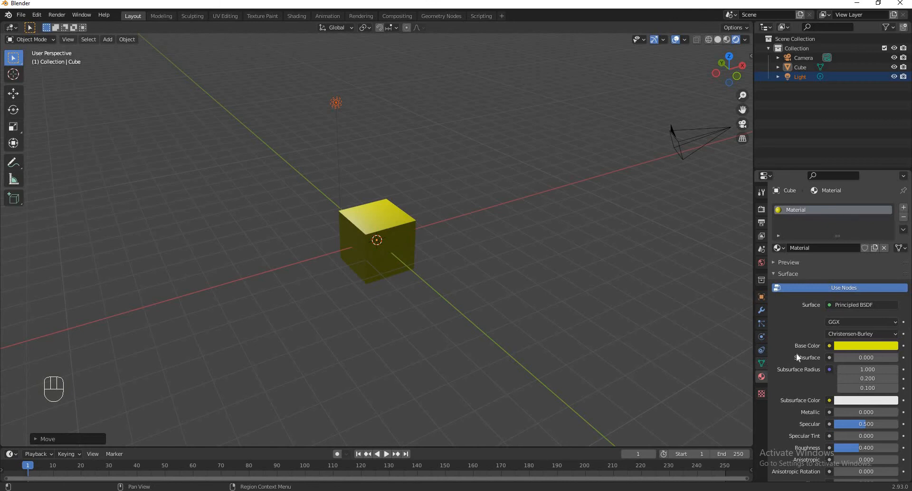
Look through the material, constraint, physics, particle, world, data and texture properties for the light's settings
scroll(765, 368, down, 2)
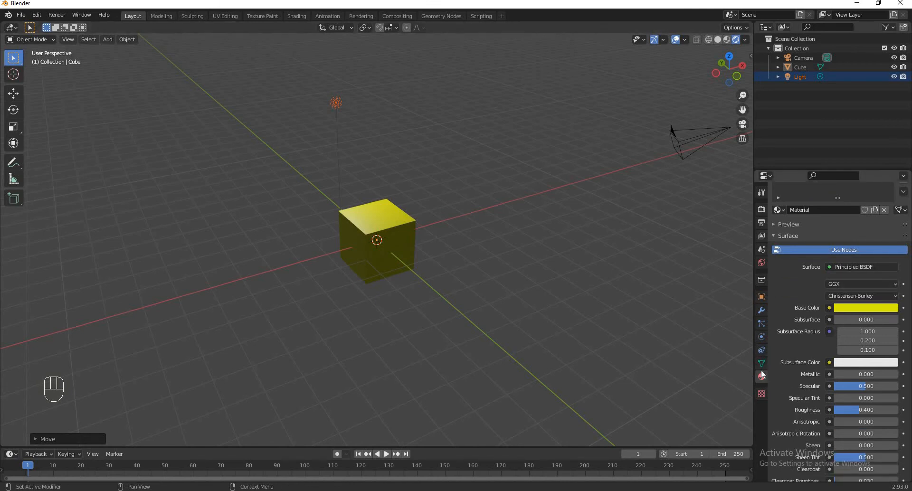
click(760, 340)
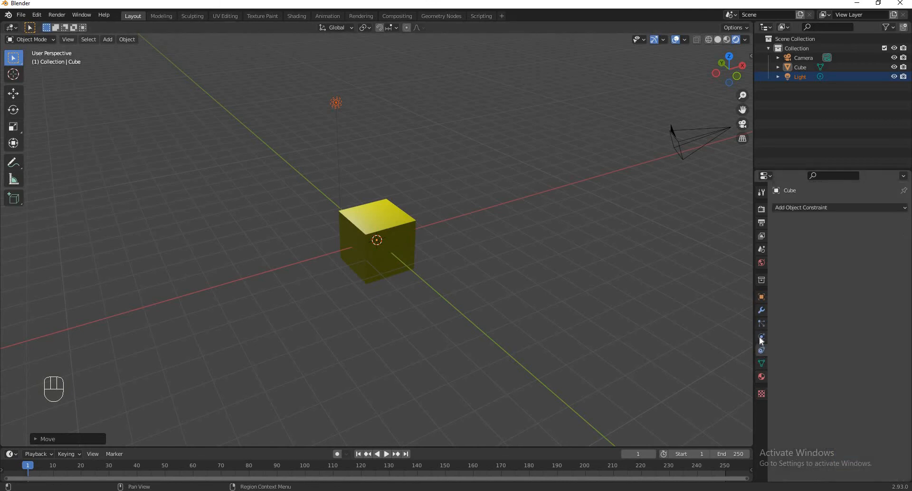
click(760, 335)
click(760, 323)
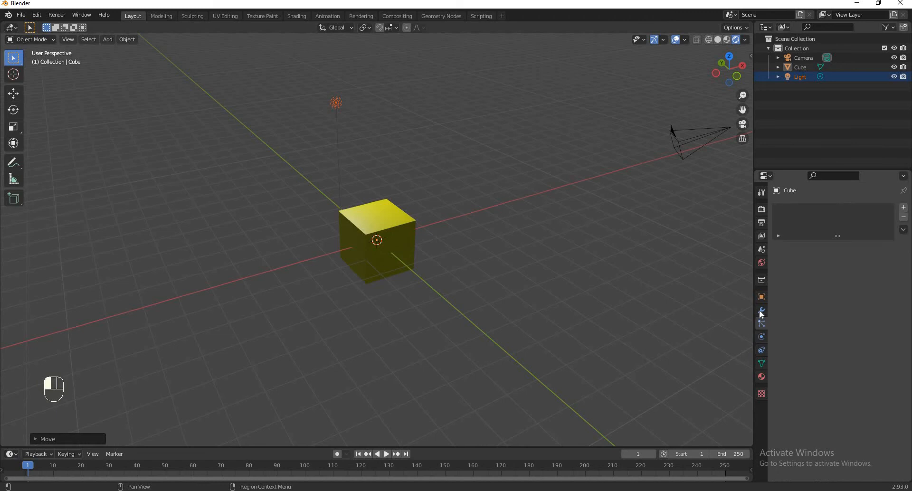
click(760, 264)
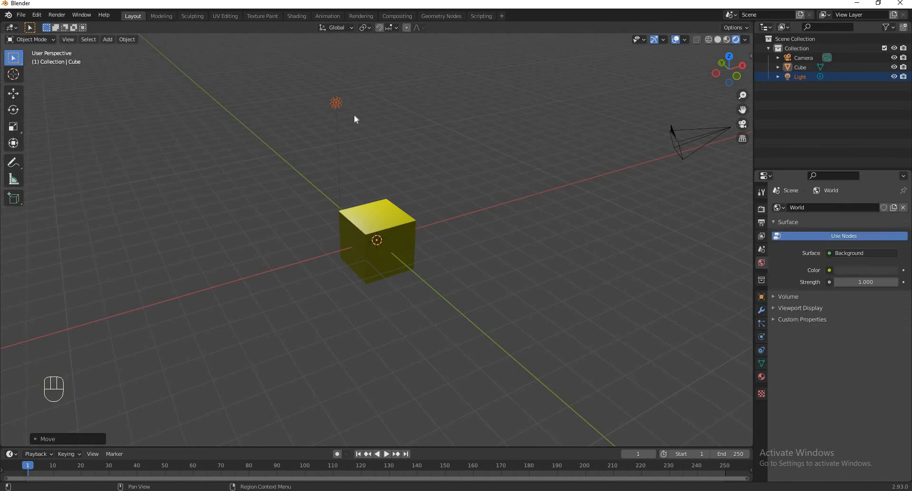
click(761, 363)
click(761, 376)
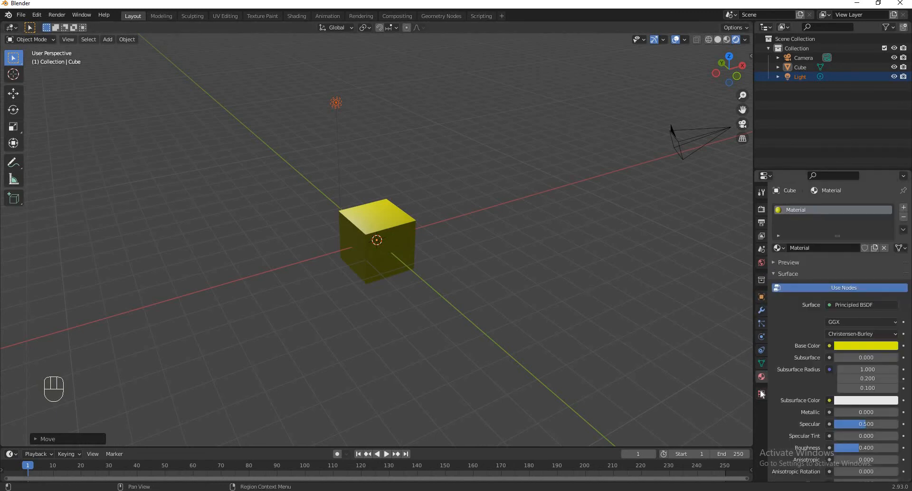
click(761, 394)
click(760, 361)
click(760, 351)
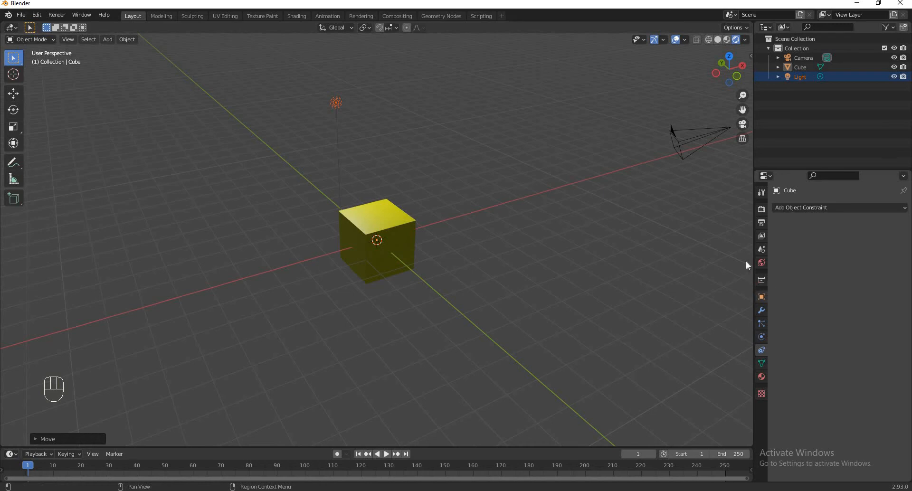
Select the light in the viewport, change its type to Sun and set its strength to 500
click(336, 102)
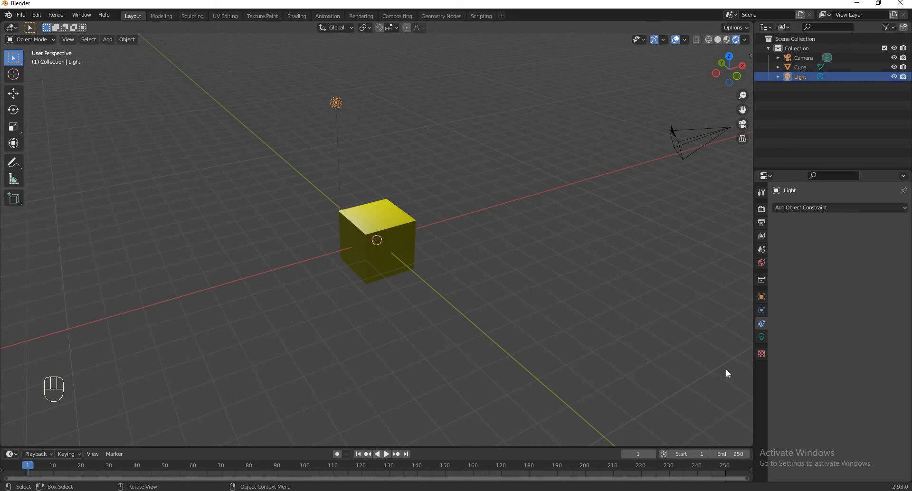
click(761, 338)
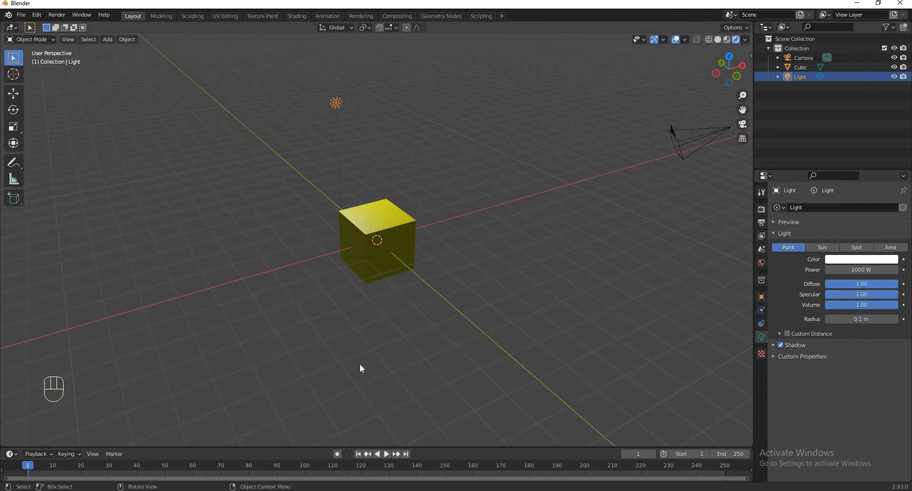
click(821, 248)
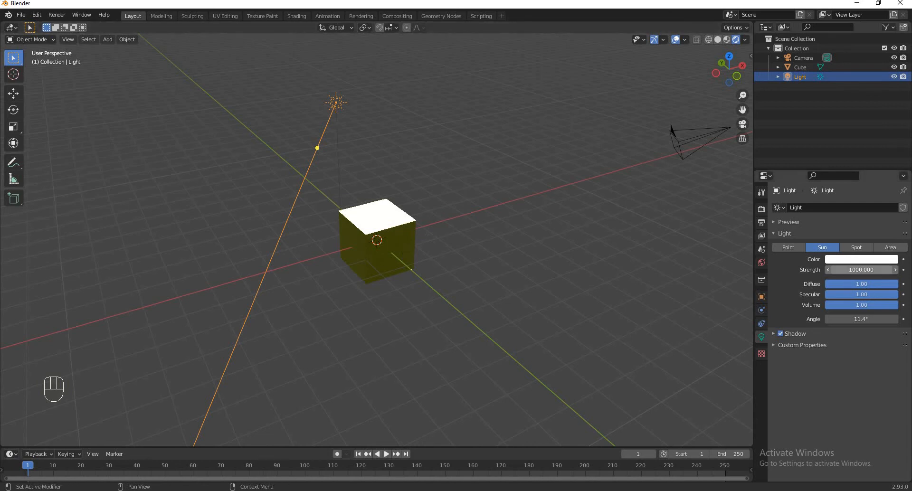
drag(861, 269, 856, 269)
click(861, 270)
text(50)
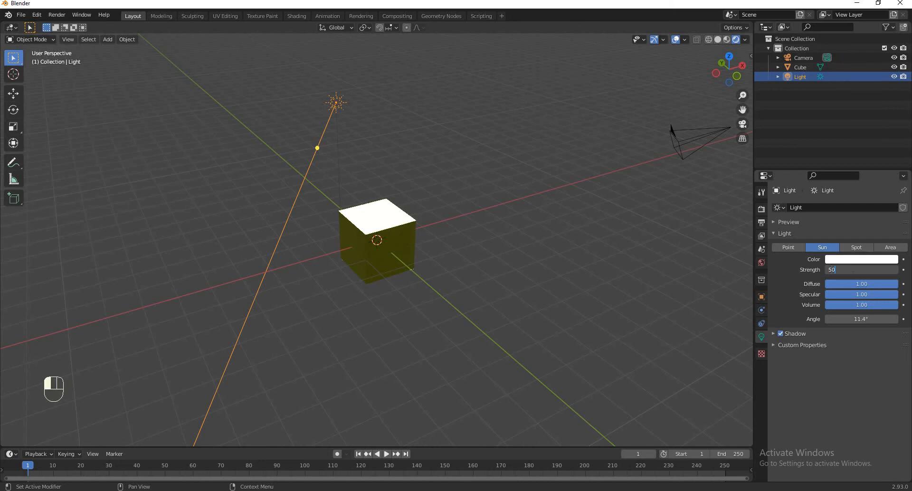
text(0)
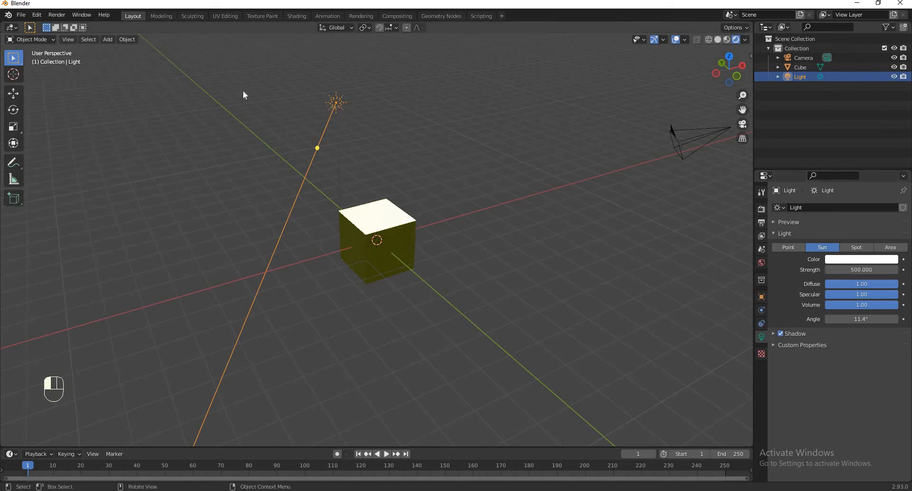
Move the Sun light freely to a different position in the scene
drag(243, 90, 231, 89)
key(g)
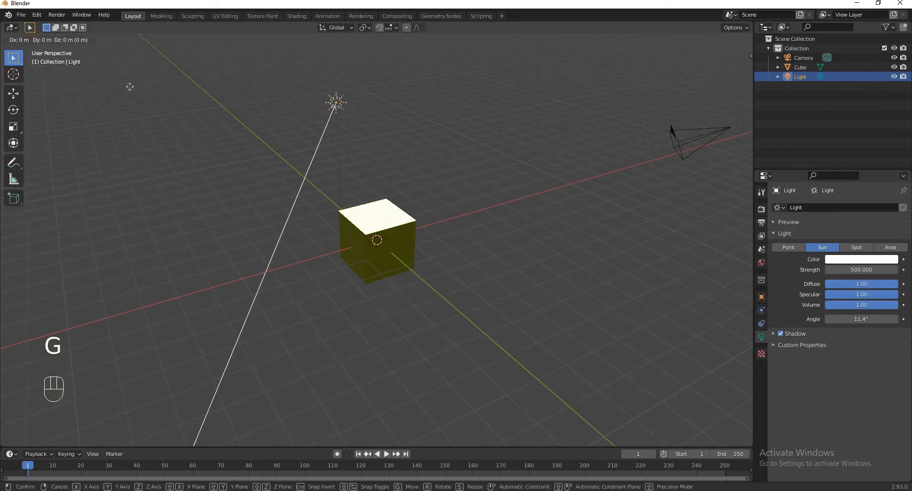
click(314, 314)
Change the light type to Spot and move the light closer, above the cube
click(856, 248)
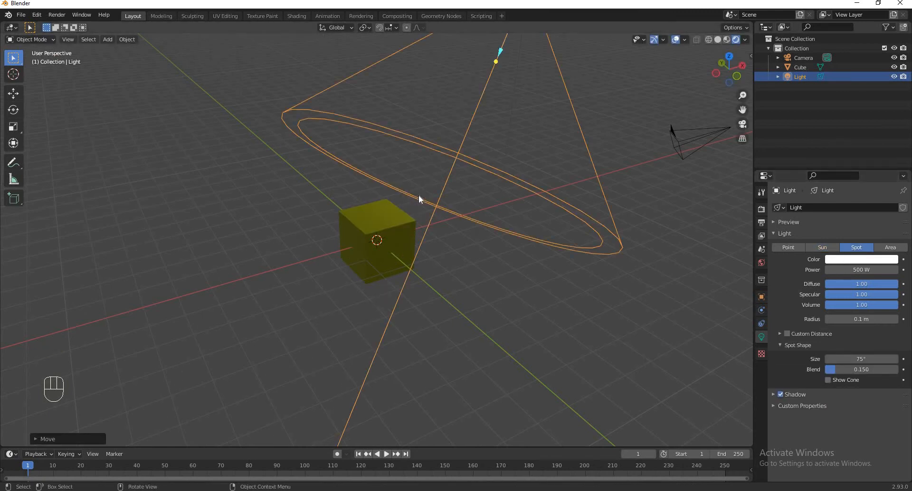
middle_drag(488, 139, 473, 176)
scroll(473, 176, down, 1)
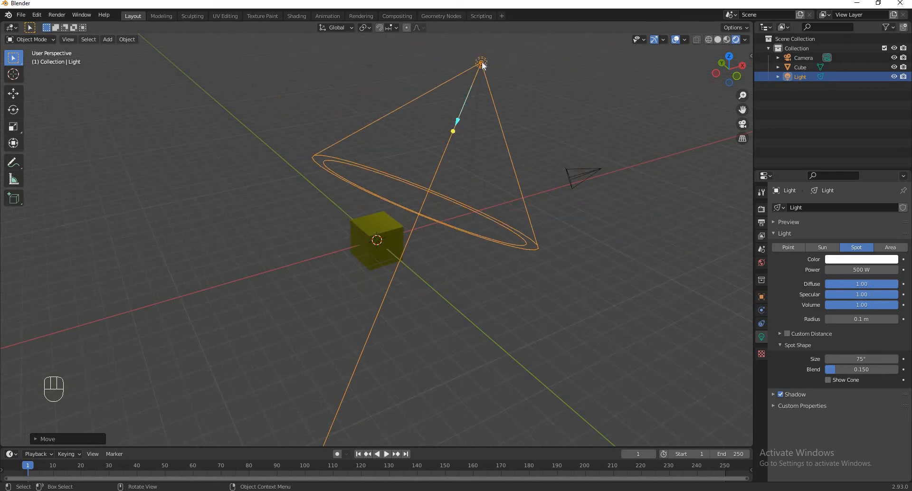
drag(482, 62, 462, 93)
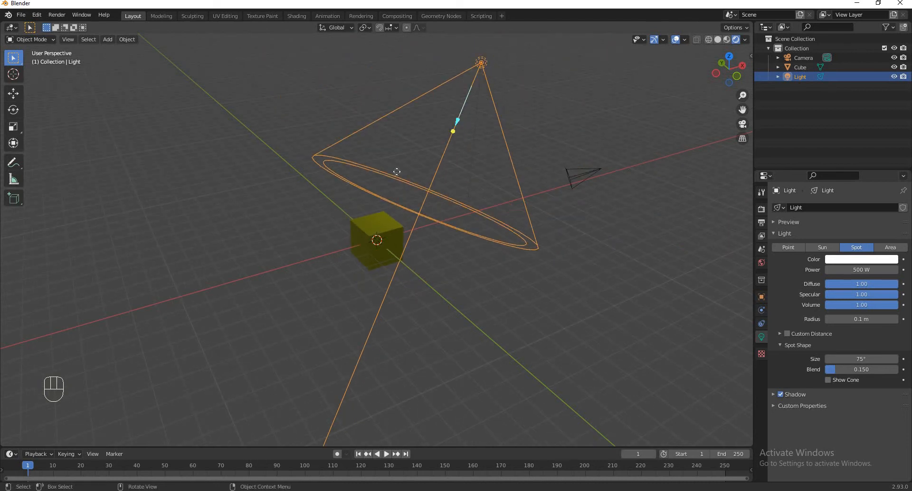
key(g)
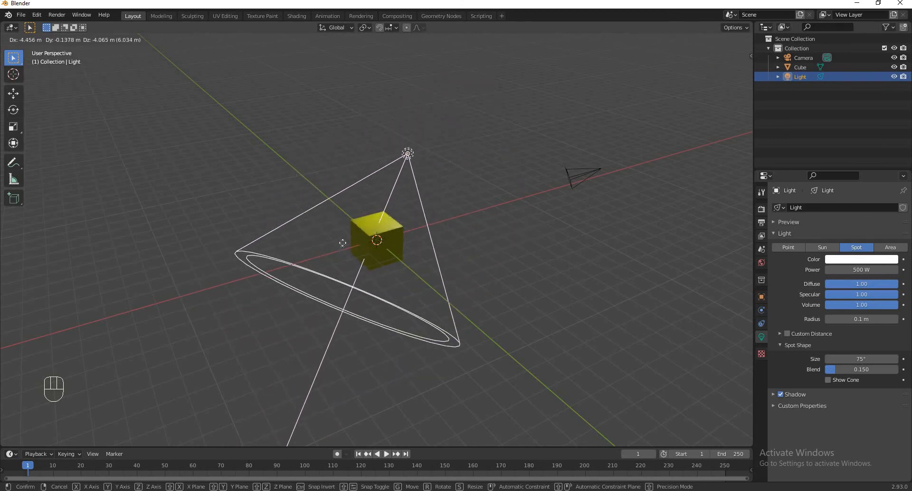
click(330, 210)
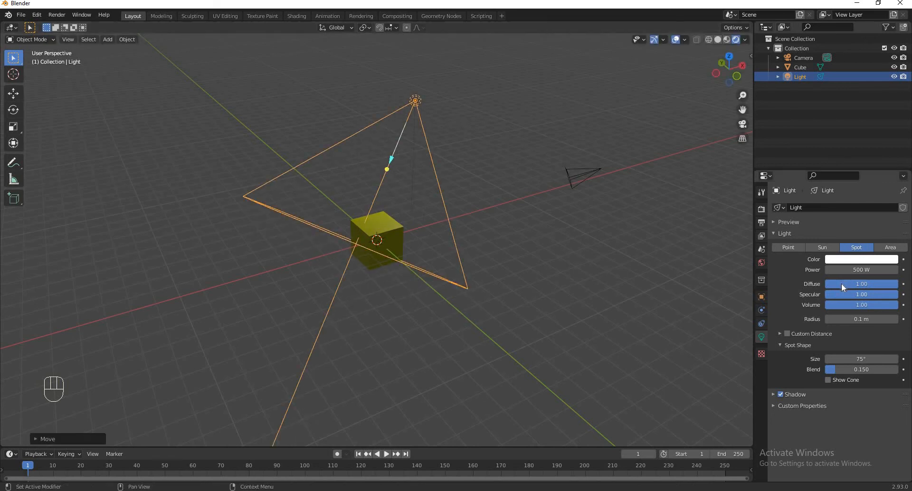
Adjust the Spot light to a size of 61.3°, a power of 473 W and a bright green color
mouse_move(851, 359)
mouse_down()
mouse_move(878, 360)
mouse_move(850, 359)
mouse_up()
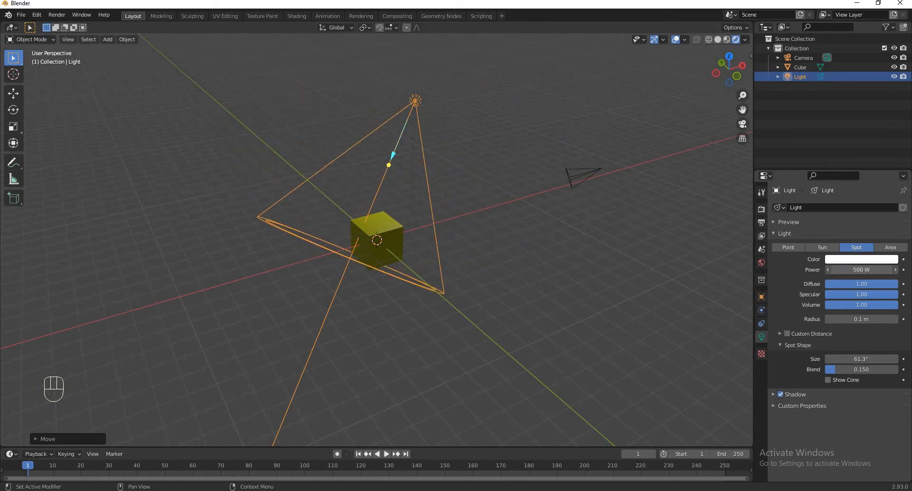
drag(867, 261, 869, 268)
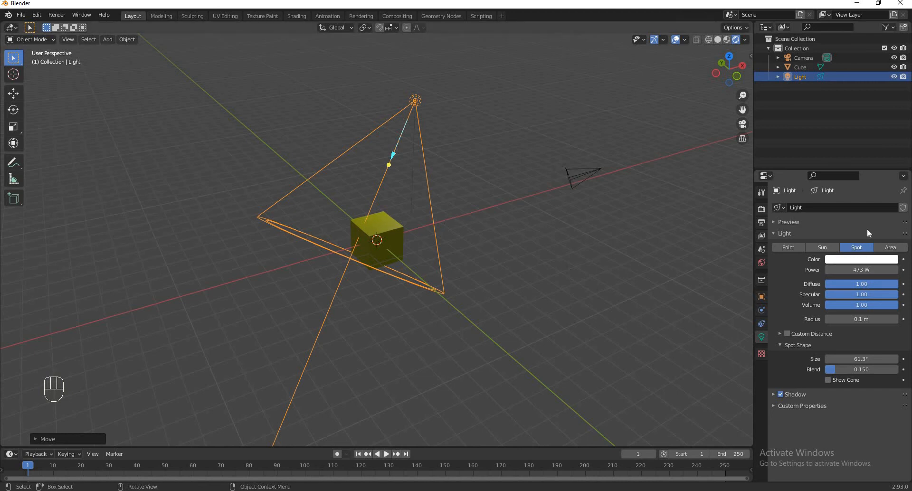
click(832, 265)
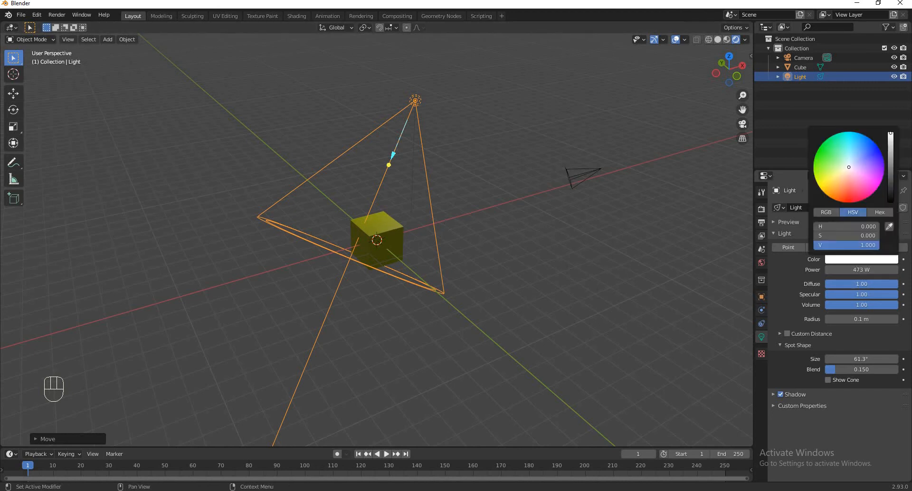
drag(832, 196, 815, 167)
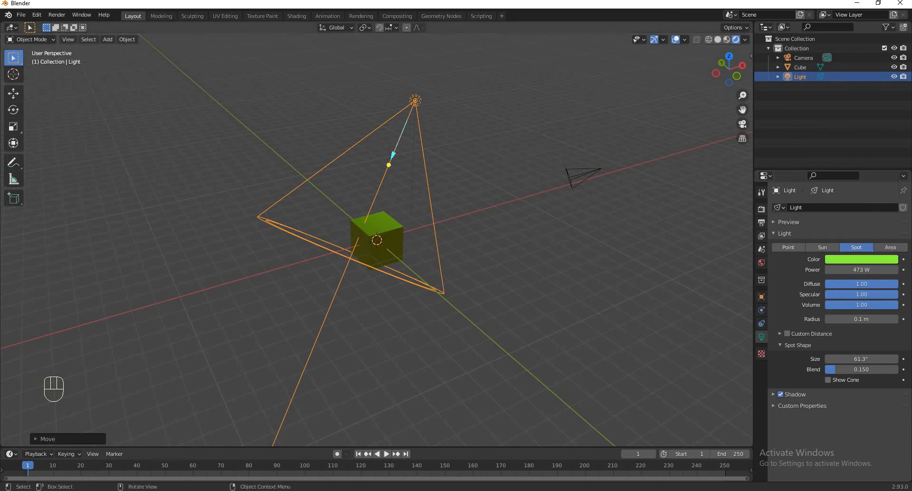
Change the light type to Area and switch the viewport to Solid shading
click(890, 248)
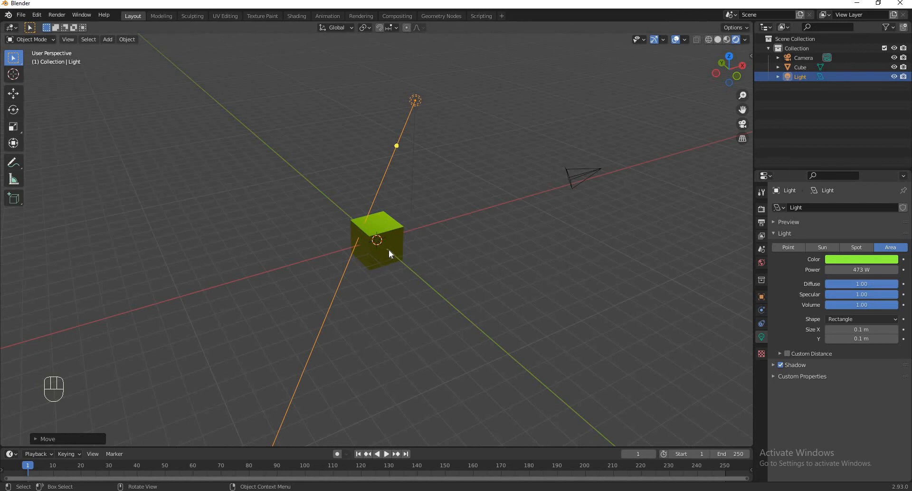
key(z)
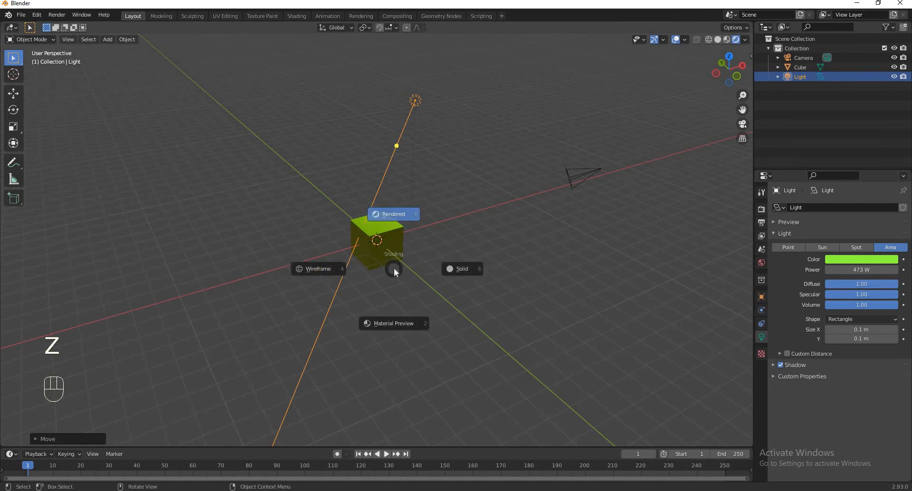
click(469, 267)
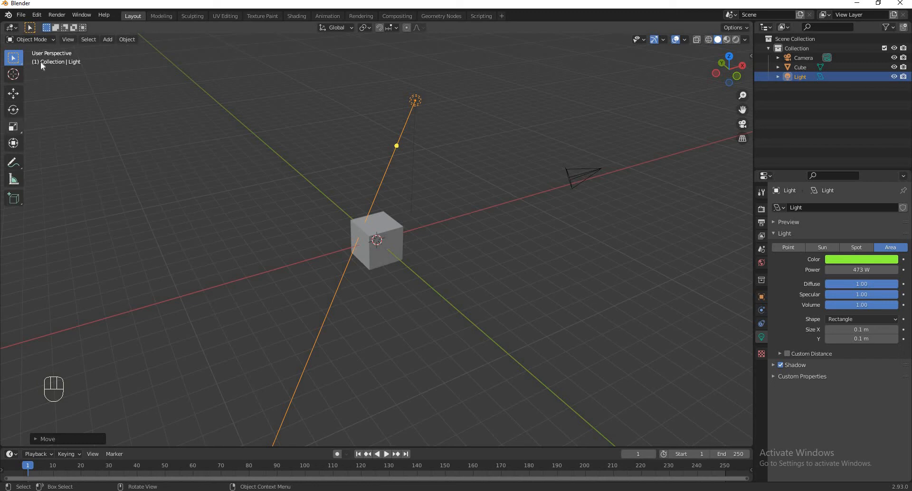
Select the cube and switch it to Sculpt Mode
click(394, 240)
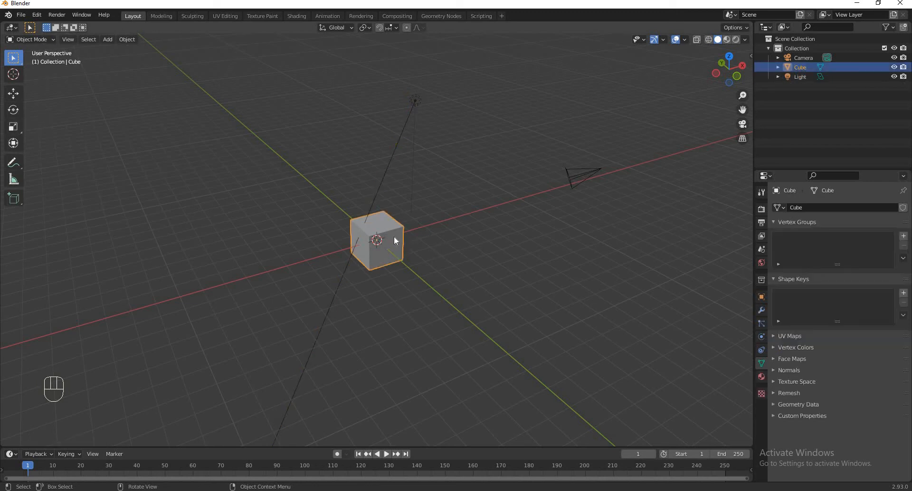
click(32, 40)
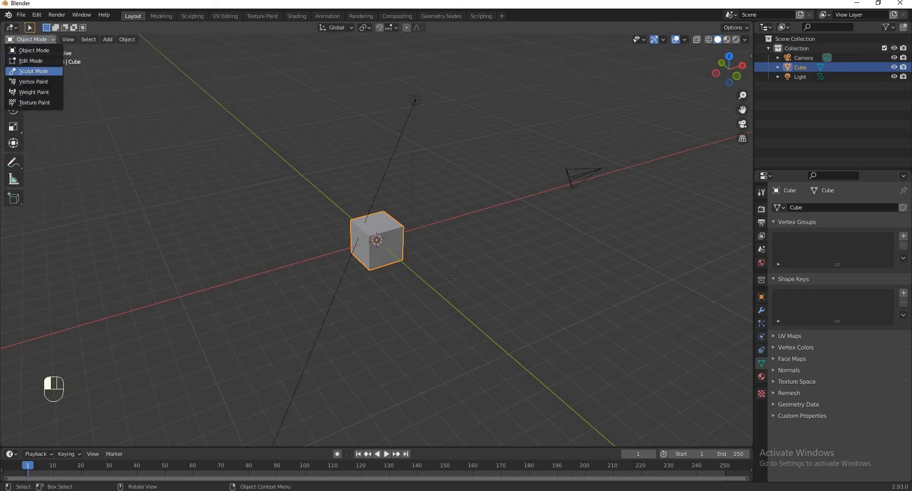
click(34, 72)
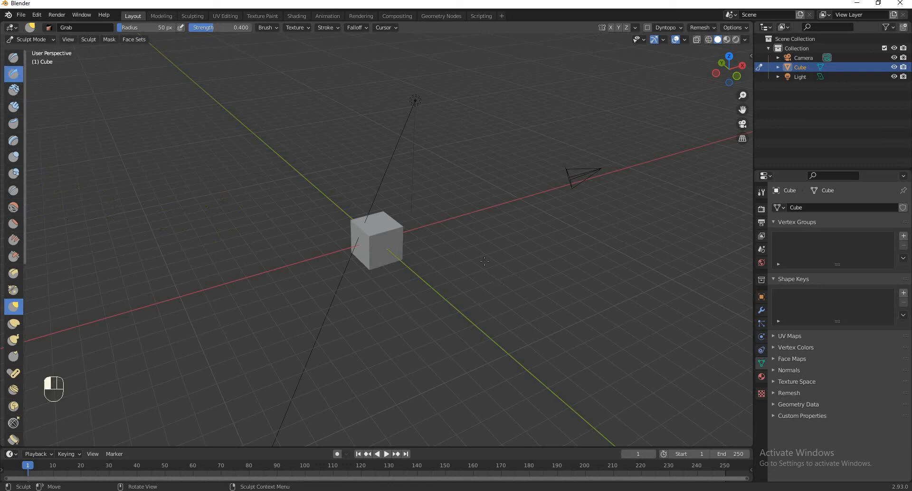
scroll(432, 251, up, 5)
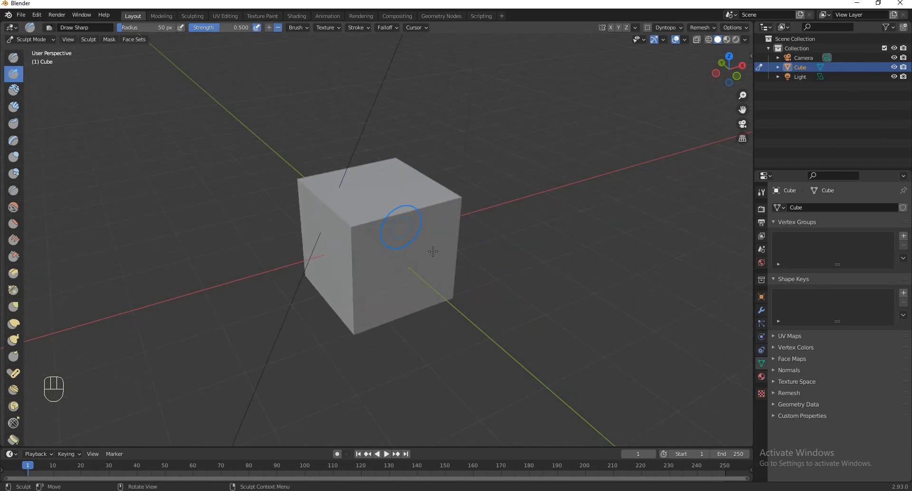
Enable dynamic topology (Dyntopo) for the cube, accepting the vertex data warning, and lower its detail size
right_click(574, 285)
key(KP_1)
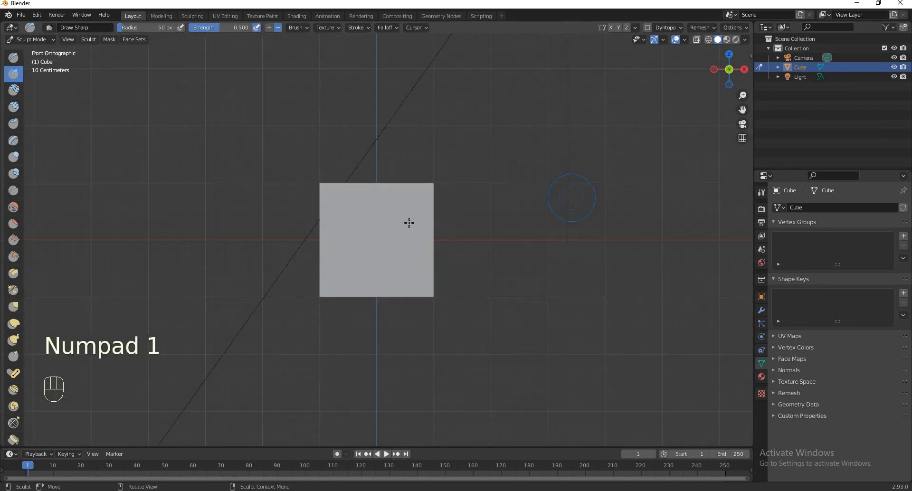
scroll(431, 203, up, 2)
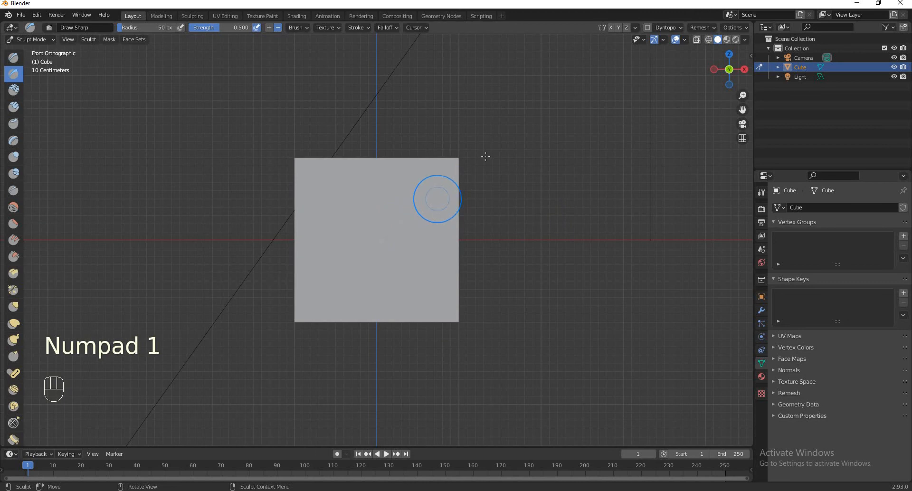
click(647, 27)
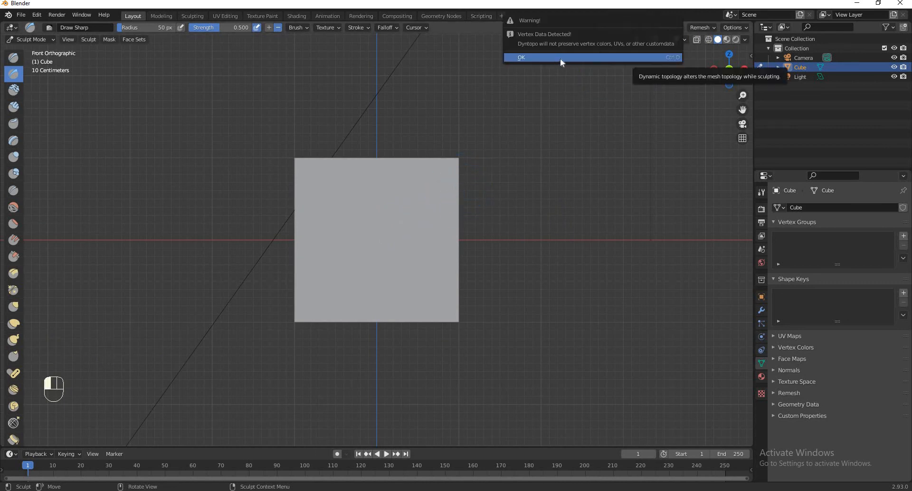
click(559, 58)
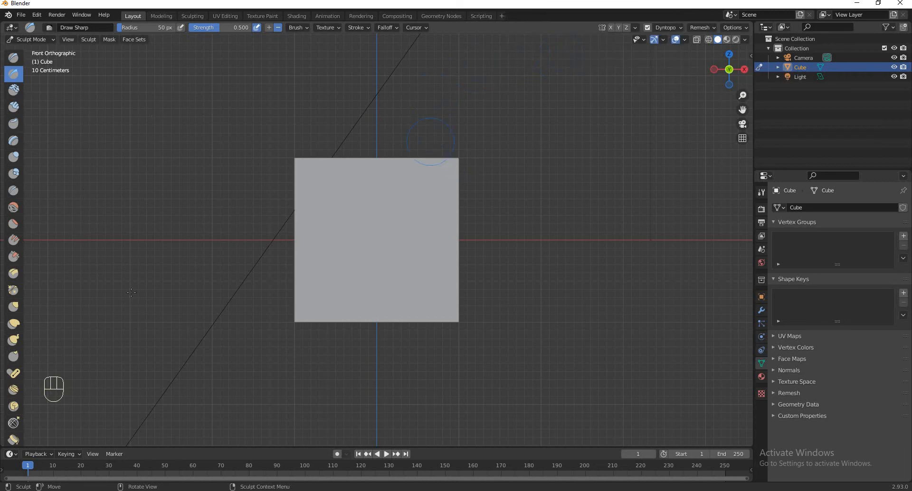
click(670, 27)
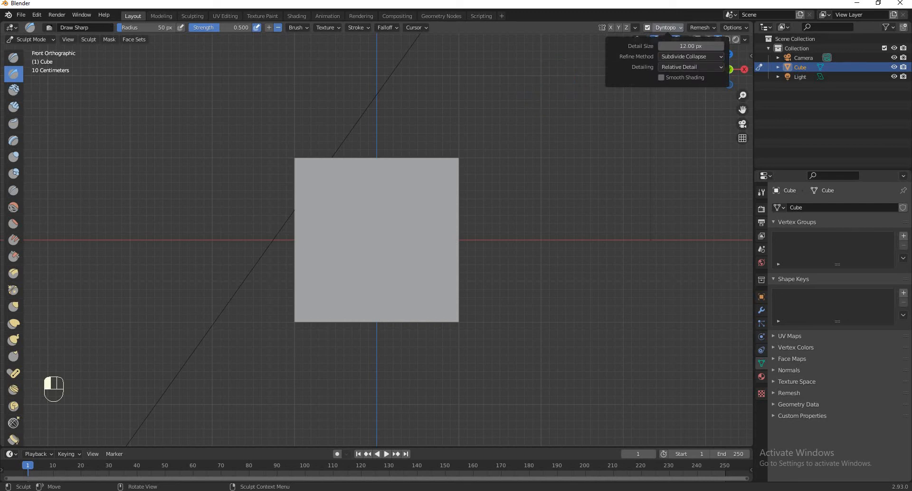
drag(691, 46, 639, 53)
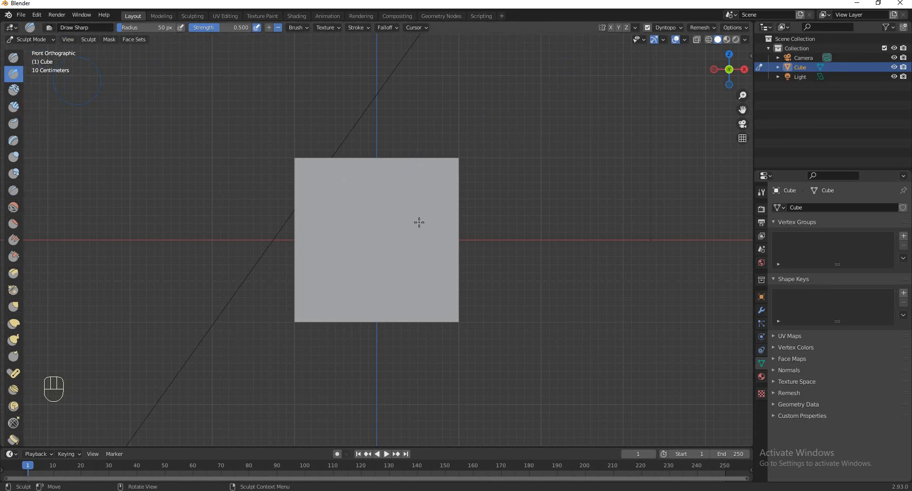
Try sculpting on the cube's front face with the Draw Sharp brush, checking the Dyntopo settings
click(13, 58)
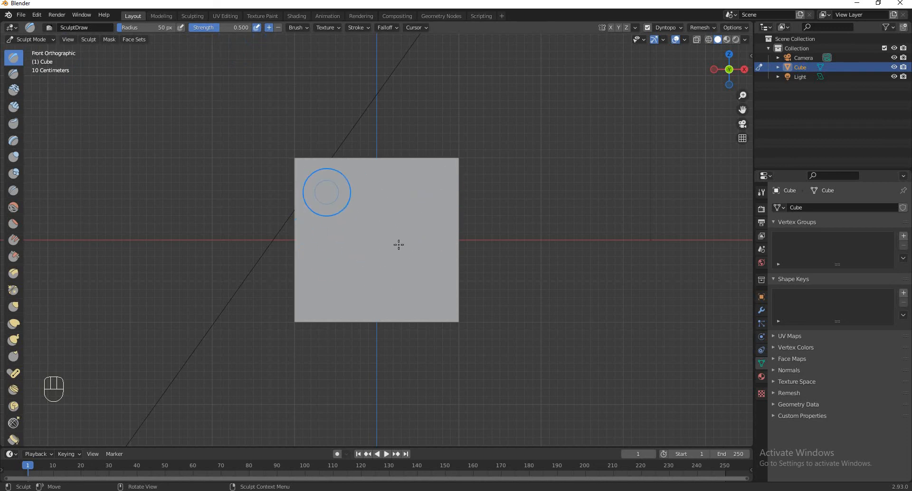
click(14, 74)
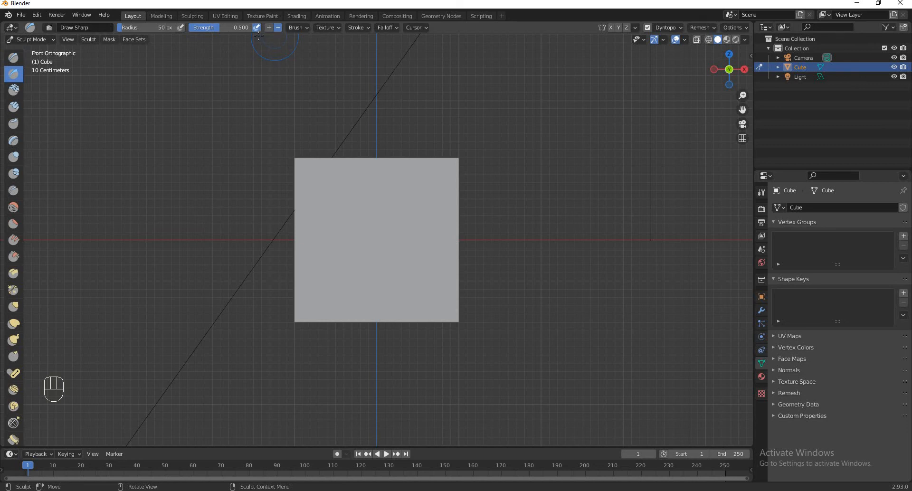
scroll(409, 233, up, 4)
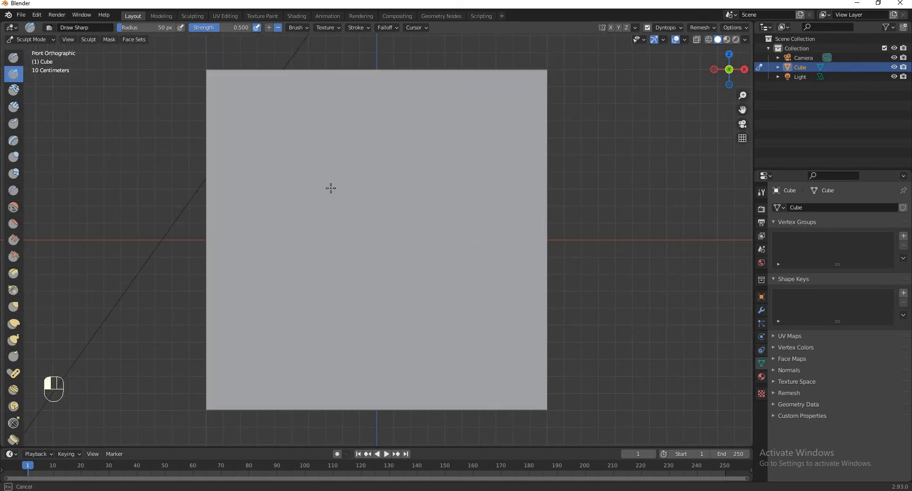
scroll(345, 192, down, 1)
click(658, 28)
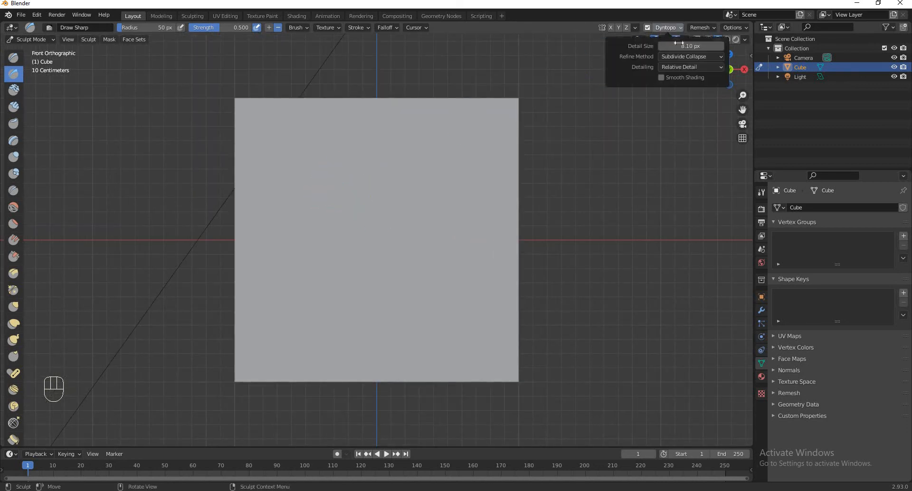
mouse_move(336, 191)
mouse_down()
mouse_move(417, 220)
mouse_move(398, 244)
mouse_up()
Switch to Wireframe shading and try Draw Sharp strokes across the cube while inspecting its mesh
key(z)
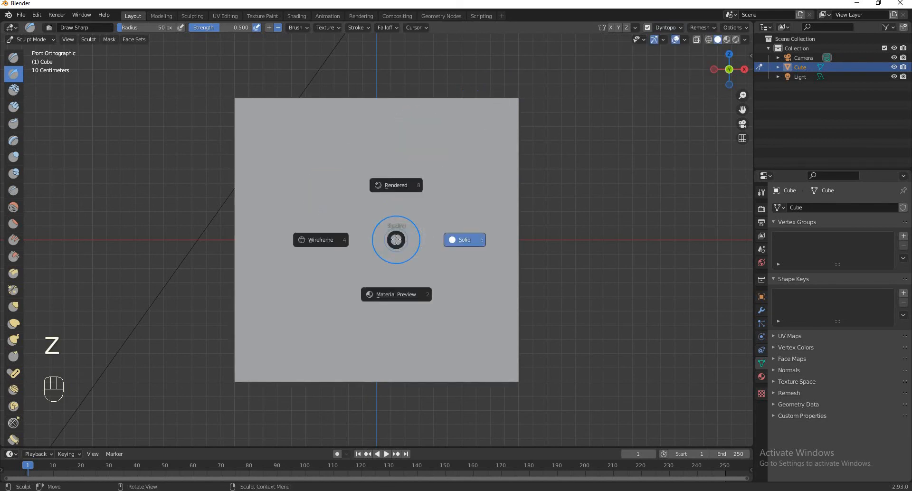
click(316, 239)
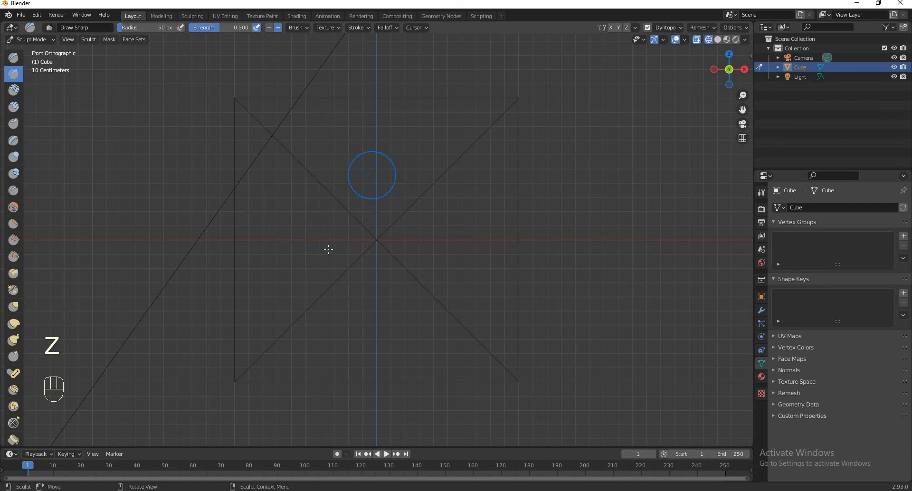
mouse_move(371, 175)
mouse_down()
mouse_move(403, 136)
mouse_move(489, 126)
mouse_up()
middle_drag(342, 155, 377, 186)
drag(378, 187, 446, 280)
click(667, 27)
drag(23, 96, 23, 96)
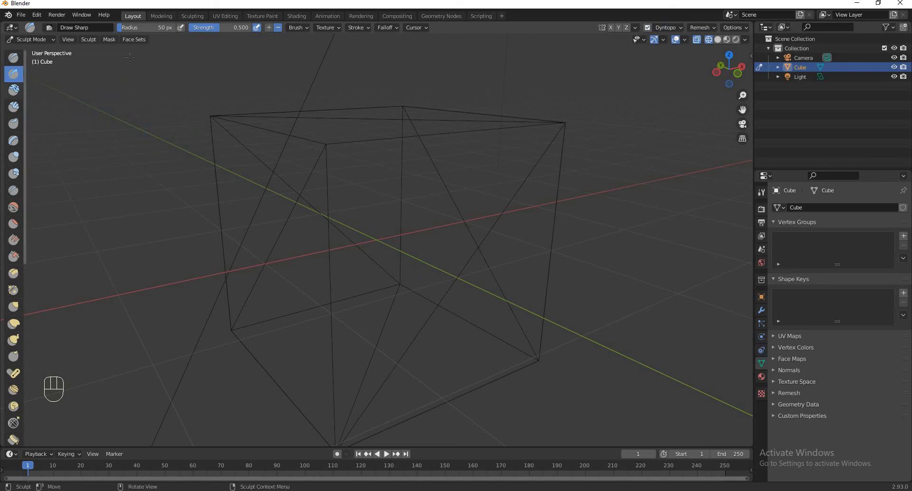
Build up raised forms on the cube's front face with the Draw brush and carve into them with Draw Sharp
click(13, 57)
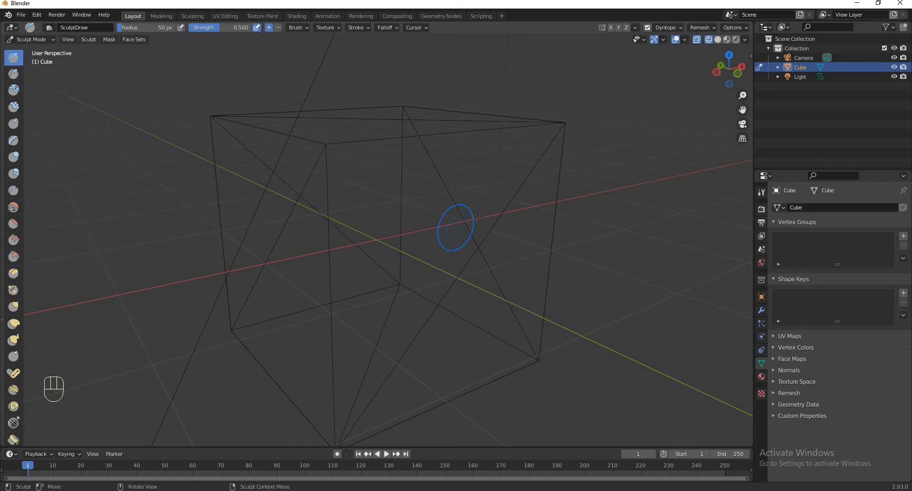
mouse_move(458, 227)
mouse_down()
mouse_move(411, 232)
mouse_move(375, 290)
mouse_move(404, 314)
mouse_move(437, 247)
mouse_move(464, 269)
mouse_up()
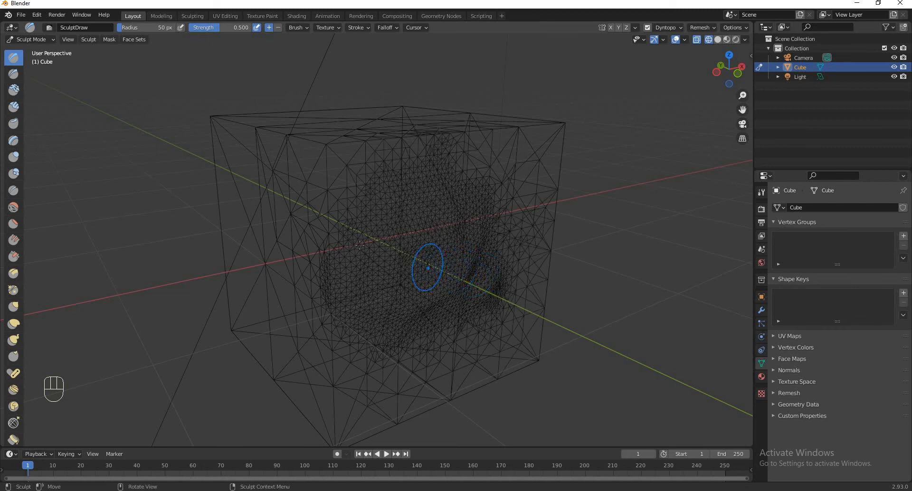
click(14, 74)
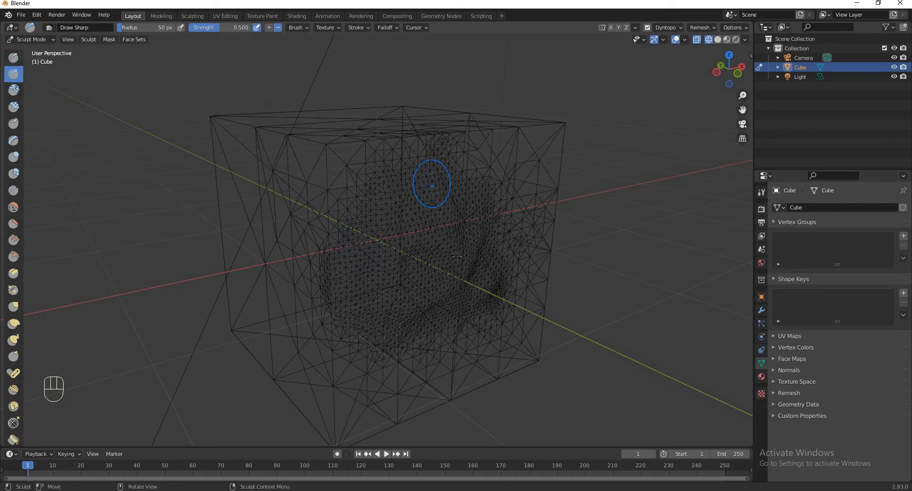
drag(460, 261, 436, 263)
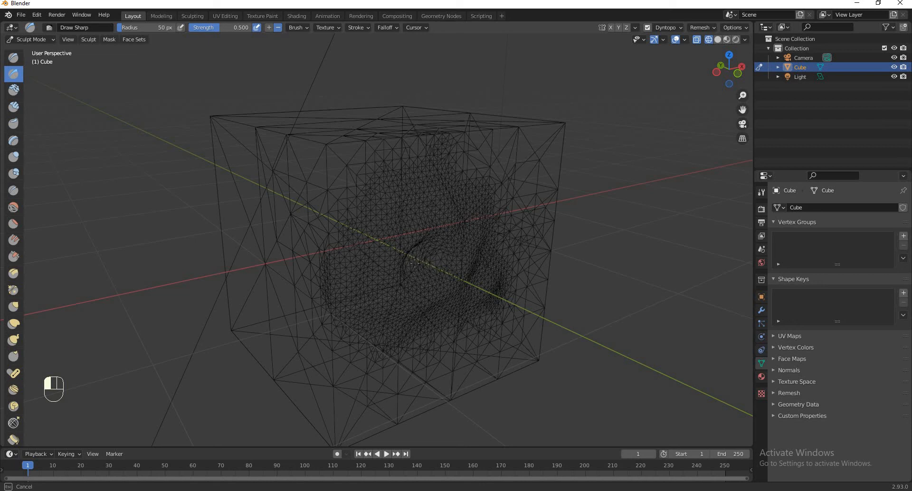
drag(418, 262, 424, 256)
Return to Solid shading and carve further into the hollow on the front face with Draw Sharp
key(KP_1)
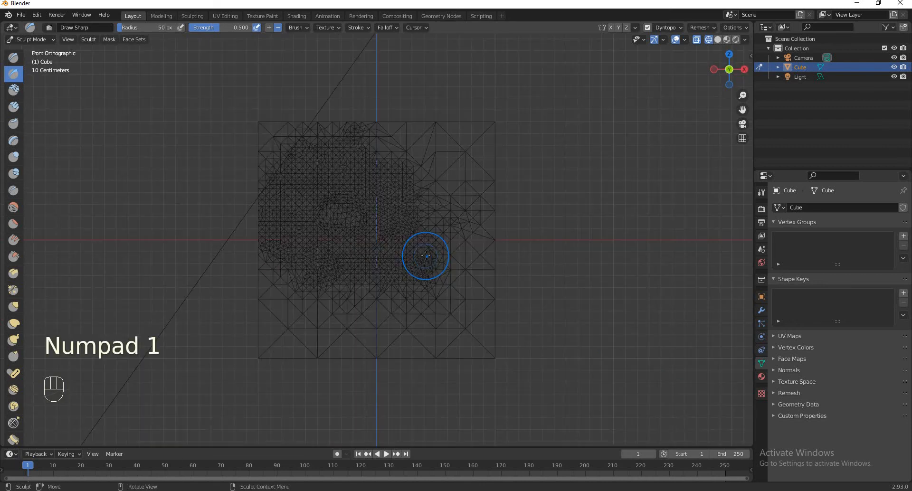
key(z)
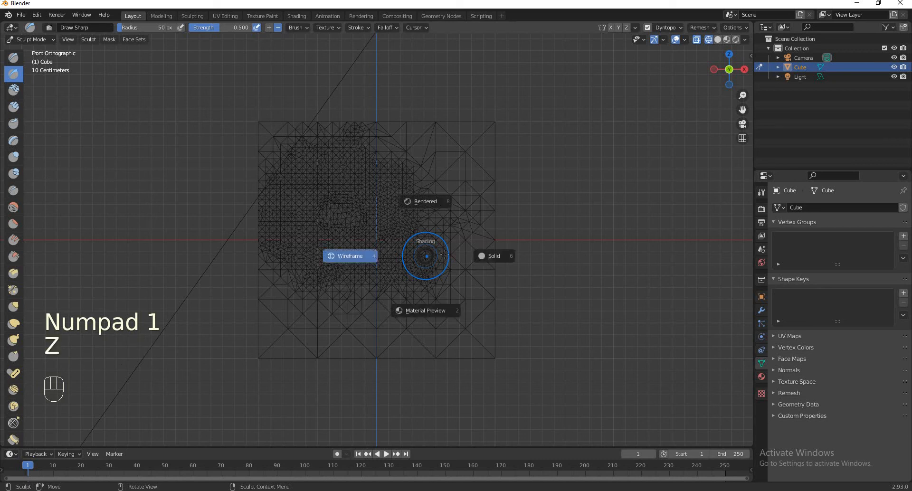
click(480, 256)
scroll(303, 199, up, 5)
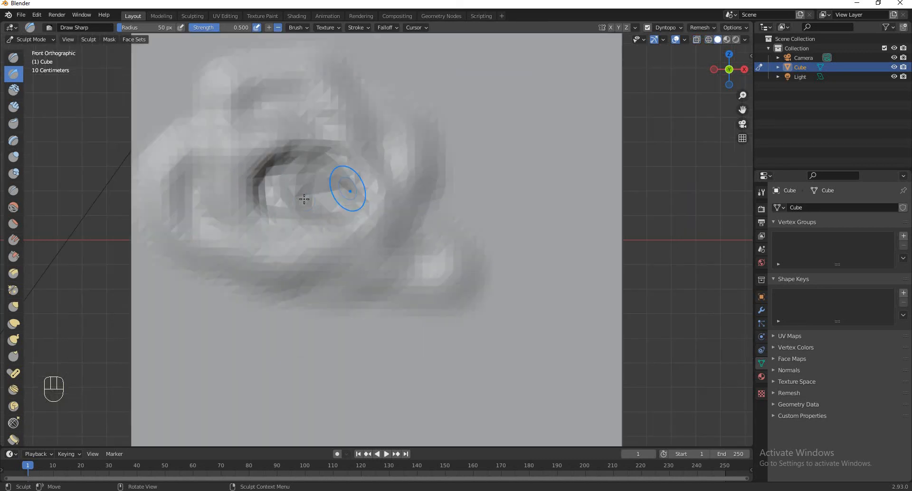
middle_drag(302, 198, 330, 210)
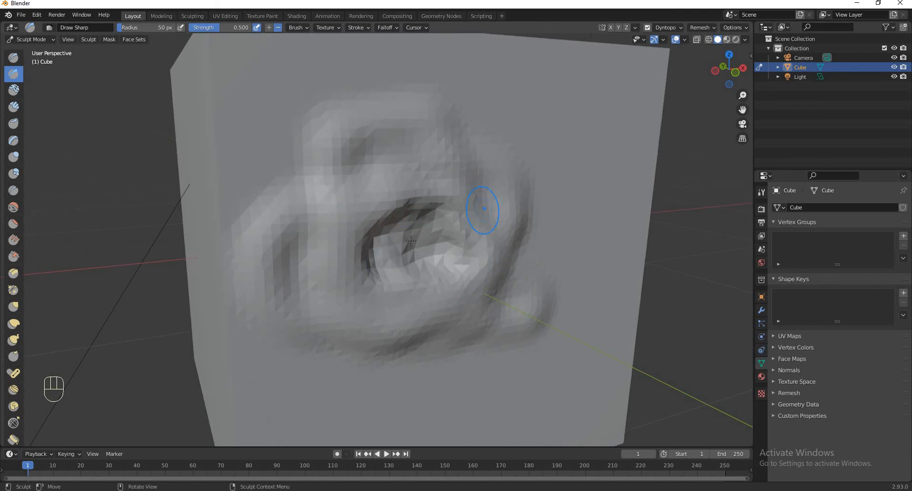
scroll(482, 209, down, 3)
mouse_move(408, 240)
mouse_down()
mouse_move(437, 237)
mouse_move(418, 240)
mouse_move(410, 230)
mouse_up()
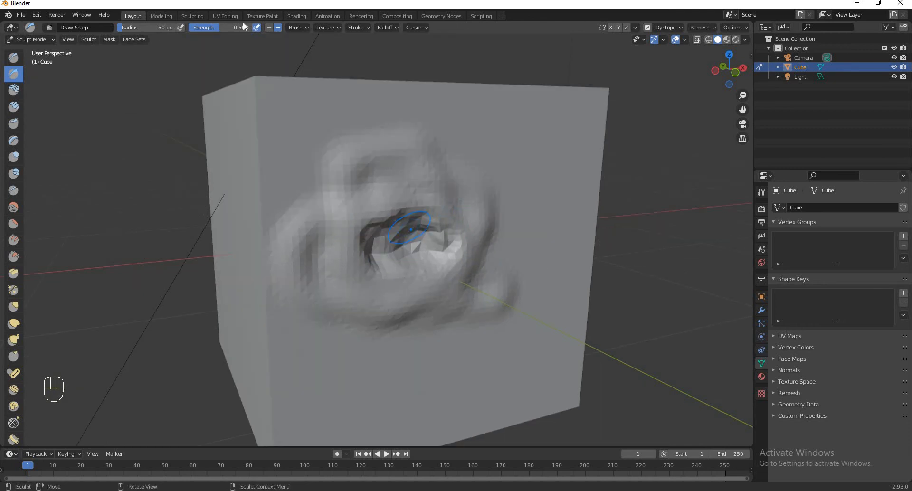
Raise the Draw Sharp strength to 1.000 and carve the hollow on the front face deeper and wider
mouse_move(405, 268)
mouse_down()
mouse_move(418, 271)
mouse_move(423, 237)
mouse_move(360, 228)
mouse_move(432, 209)
mouse_move(403, 237)
mouse_move(439, 237)
mouse_up()
scroll(429, 248, down, 3)
right_click(569, 260)
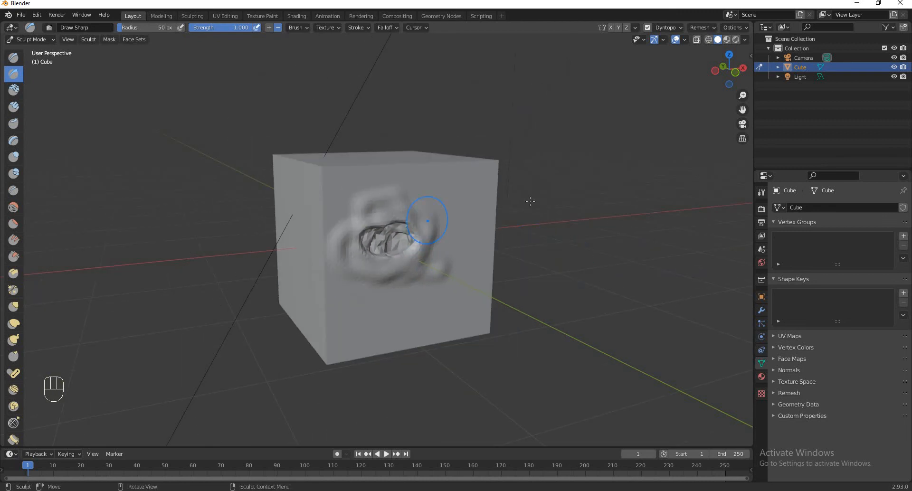
middle_drag(415, 212, 393, 193)
scroll(332, 214, up, 5)
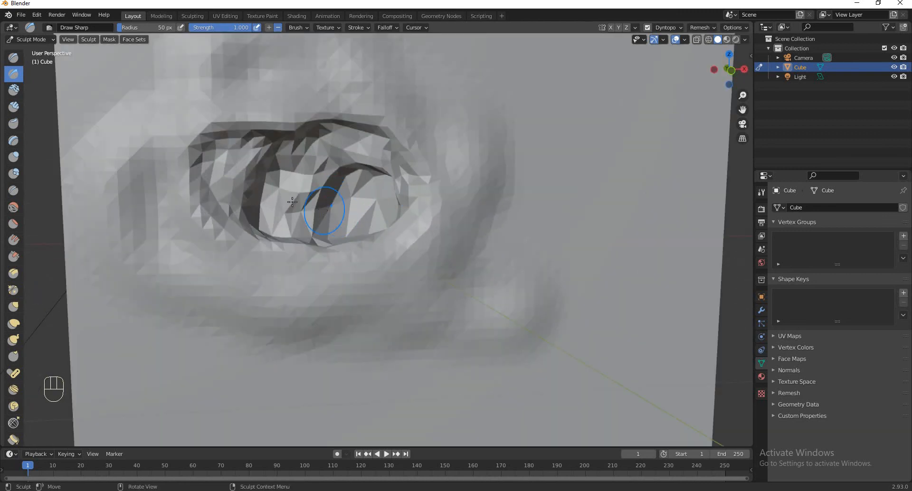
scroll(333, 219, down, 3)
mouse_move(270, 199)
mouse_down()
mouse_move(308, 200)
mouse_move(368, 239)
mouse_move(339, 232)
mouse_move(350, 187)
mouse_up()
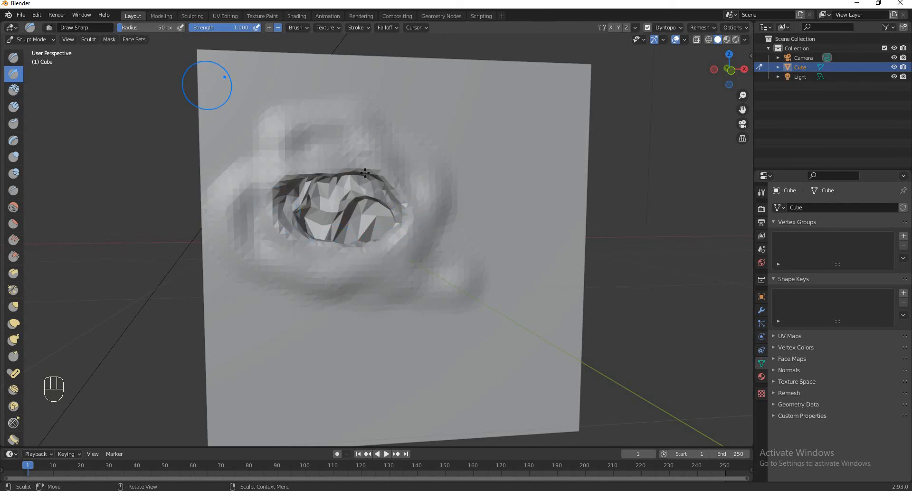
Enlarge the brush radius to 325 px and carve a large cavity across the cube's front face
key(f)
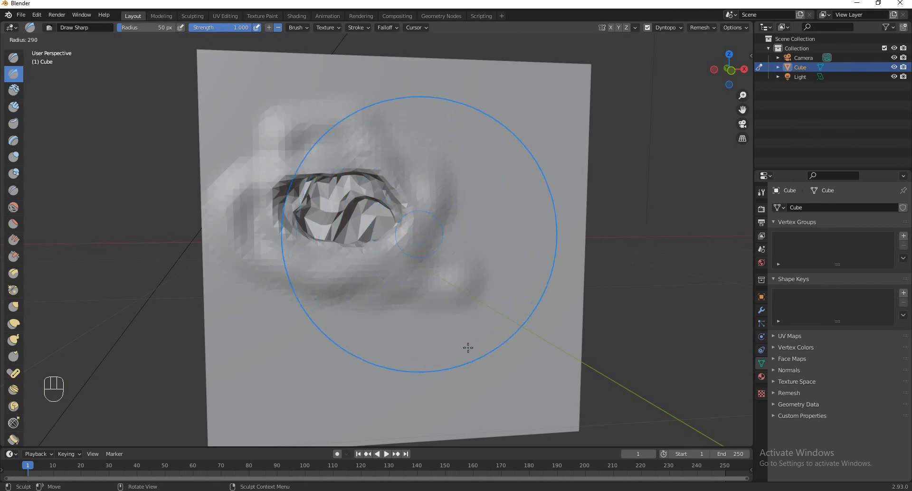
click(541, 361)
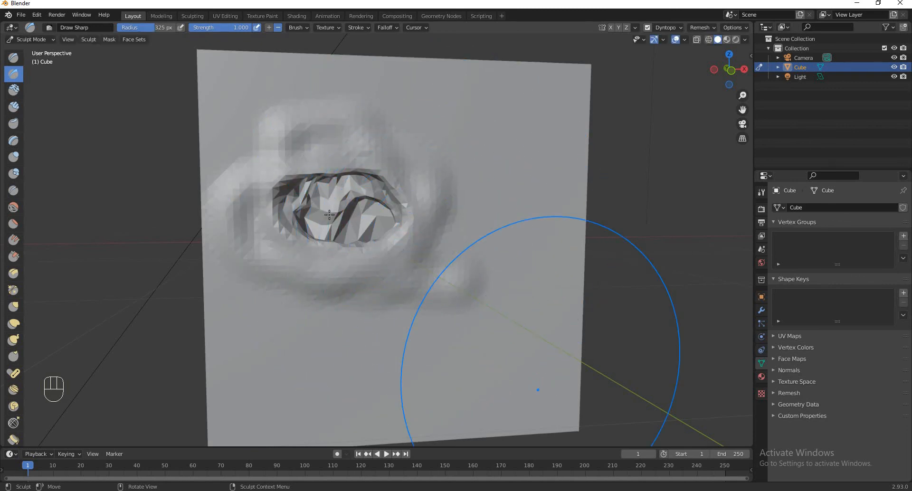
mouse_move(315, 214)
mouse_down()
mouse_move(457, 203)
mouse_move(434, 265)
mouse_move(228, 237)
mouse_move(474, 215)
mouse_move(447, 133)
mouse_move(442, 189)
mouse_move(417, 209)
mouse_up()
scroll(403, 227, down, 6)
middle_drag(296, 224, 385, 235)
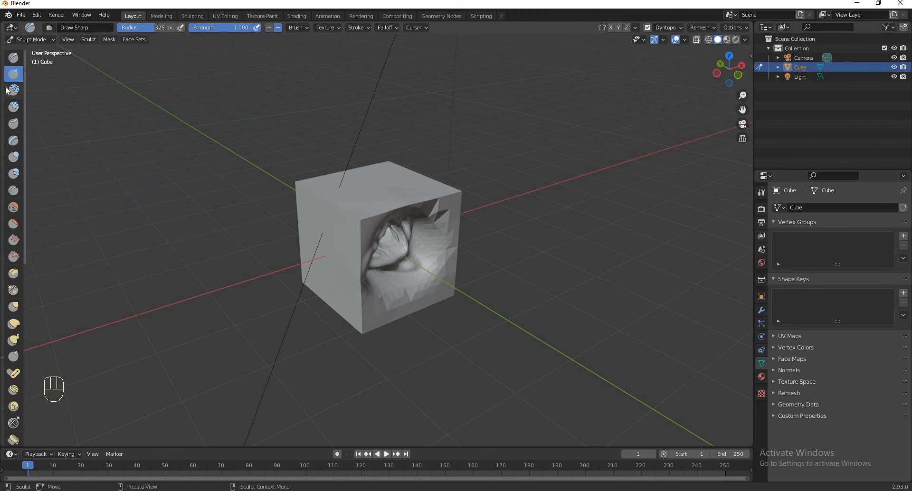
scroll(403, 228, up, 5)
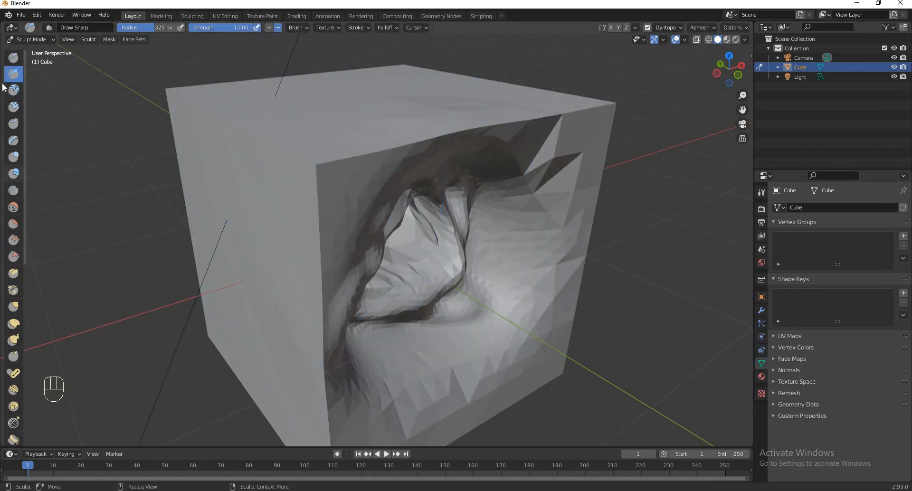
scroll(470, 208, down, 3)
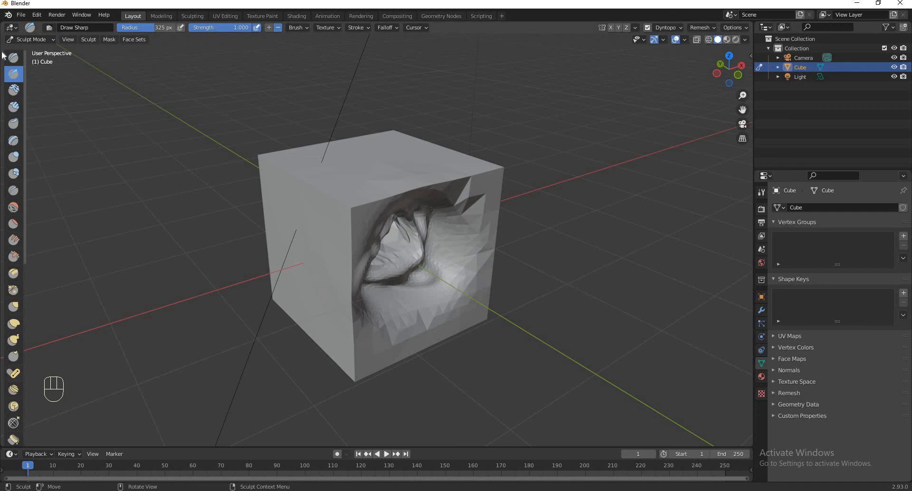
Pull the cube's upper corner beside the cavity outward with the Grab brush
click(10, 93)
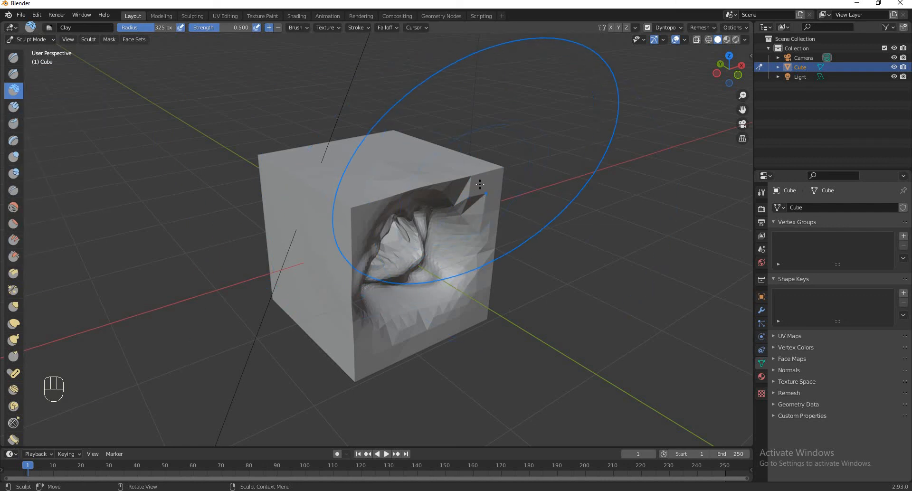
key(g)
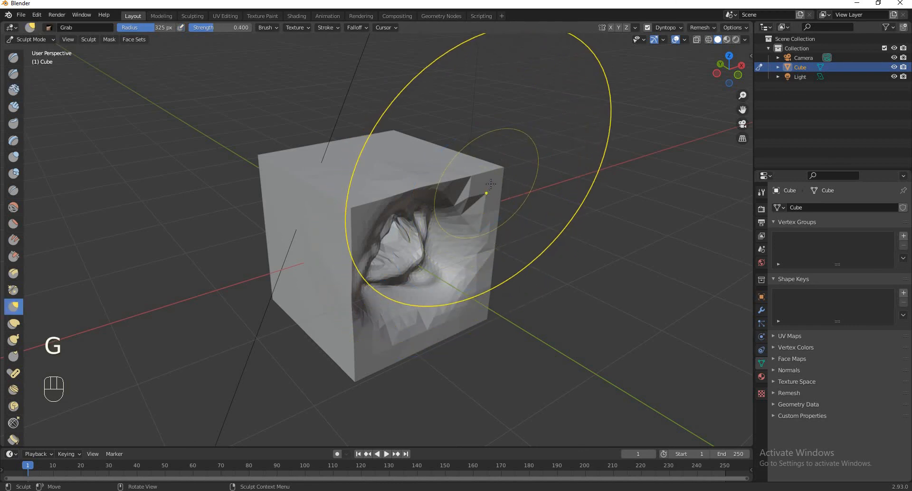
drag(490, 183, 707, 153)
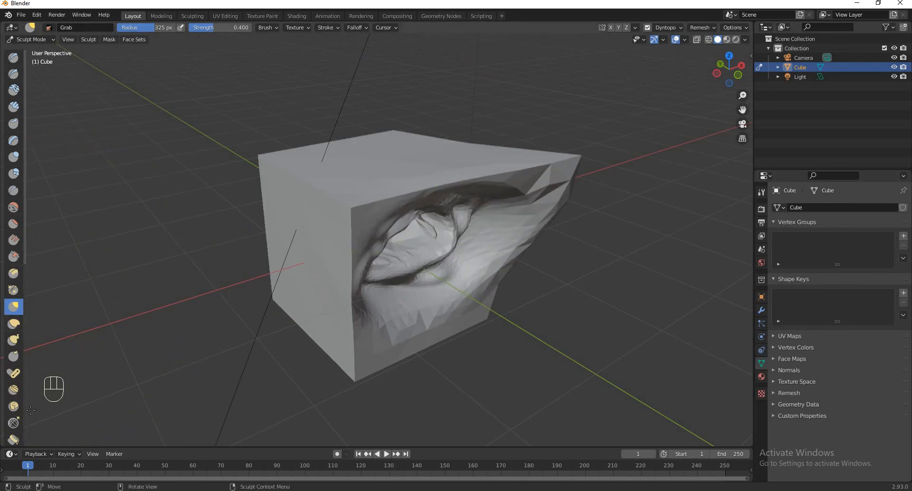
Try bending the stretched side of the cube with the Pose brush and undo the last stroke
click(13, 373)
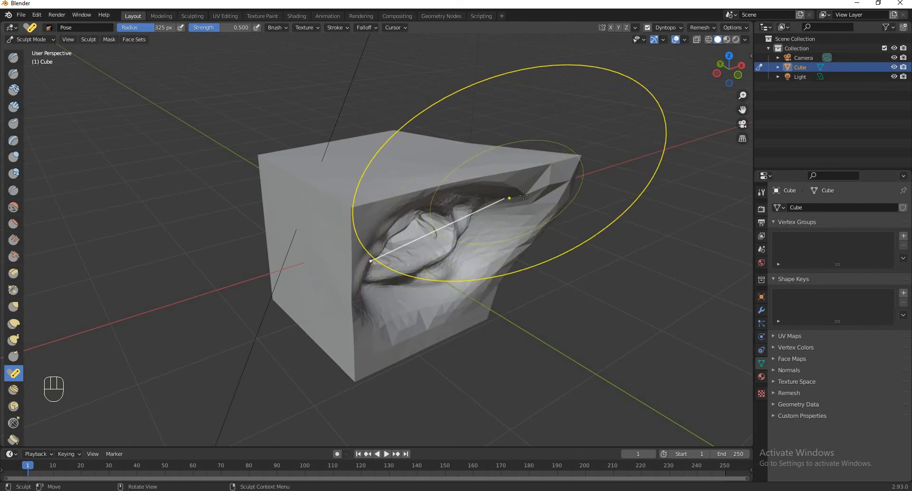
drag(523, 195, 473, 302)
mouse_move(470, 316)
mouse_down()
mouse_move(482, 163)
mouse_move(470, 215)
mouse_up()
key(ctrl+z)
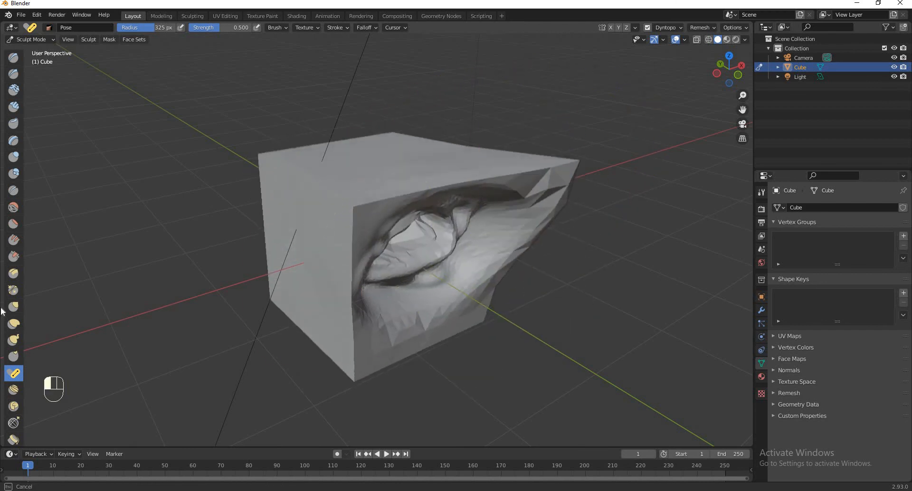
Set the Snake Hook brush radius to 100 px and pull two long curved horns out of the cube's top face
click(13, 340)
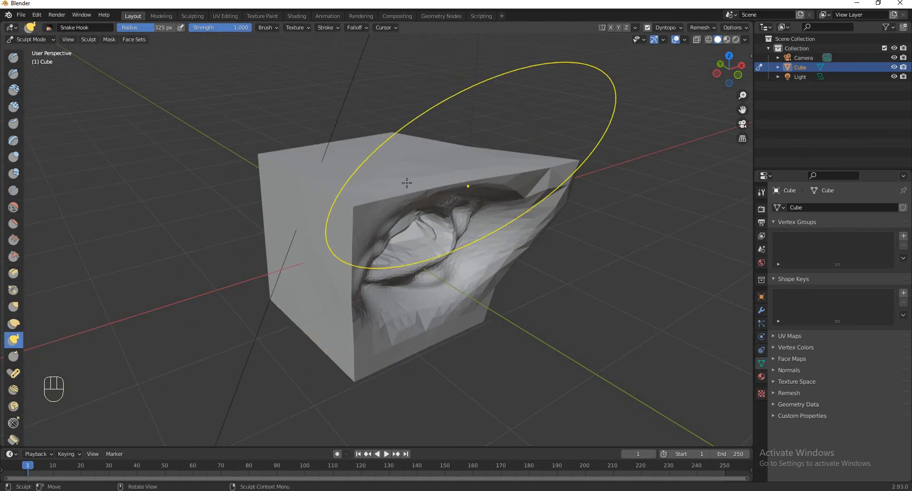
key(f)
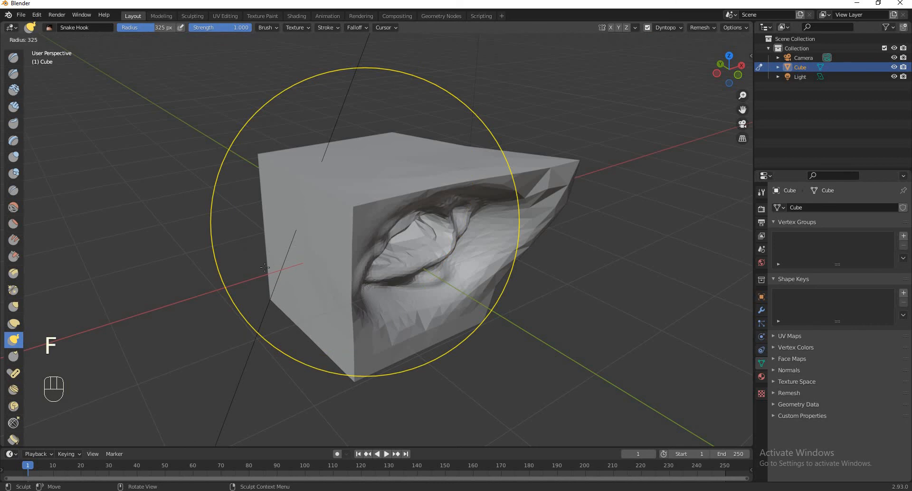
click(299, 259)
click(667, 28)
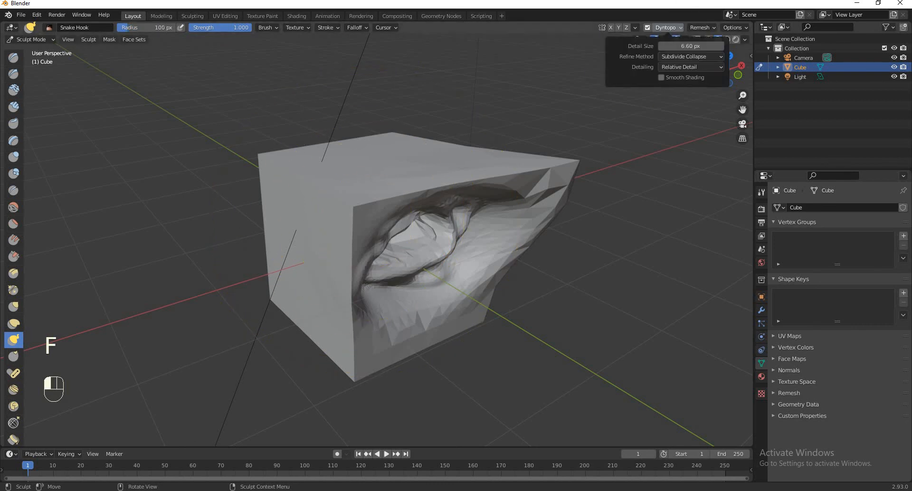
mouse_move(425, 163)
mouse_down()
mouse_move(540, 69)
mouse_move(565, 71)
mouse_up()
drag(328, 164, 71, 72)
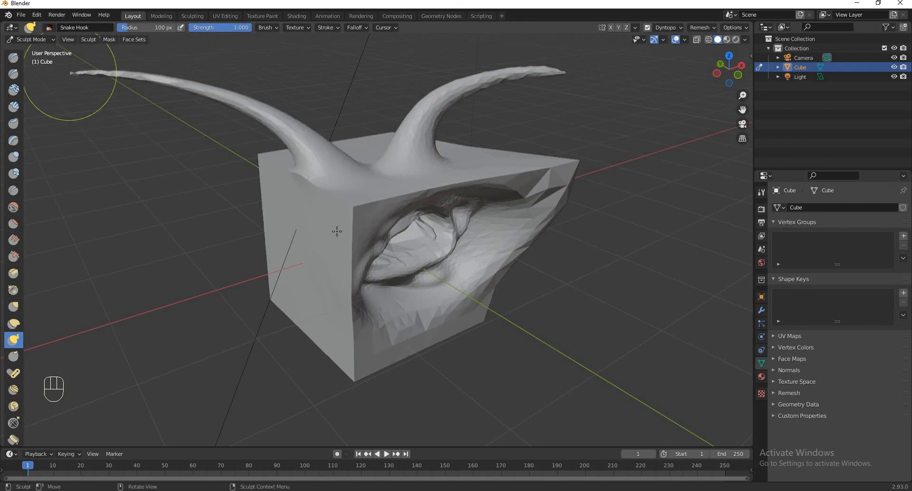
Pull more tentacles out of the cube's side face, lower edges and stretched corner with the Snake Hook brush
drag(336, 231, 143, 286)
mouse_move(294, 306)
mouse_down()
mouse_move(301, 334)
mouse_move(208, 398)
mouse_up()
mouse_move(330, 332)
mouse_down()
mouse_move(361, 352)
mouse_move(629, 295)
mouse_move(632, 339)
mouse_up()
mouse_move(570, 240)
mouse_down()
mouse_move(598, 342)
mouse_move(588, 328)
mouse_up()
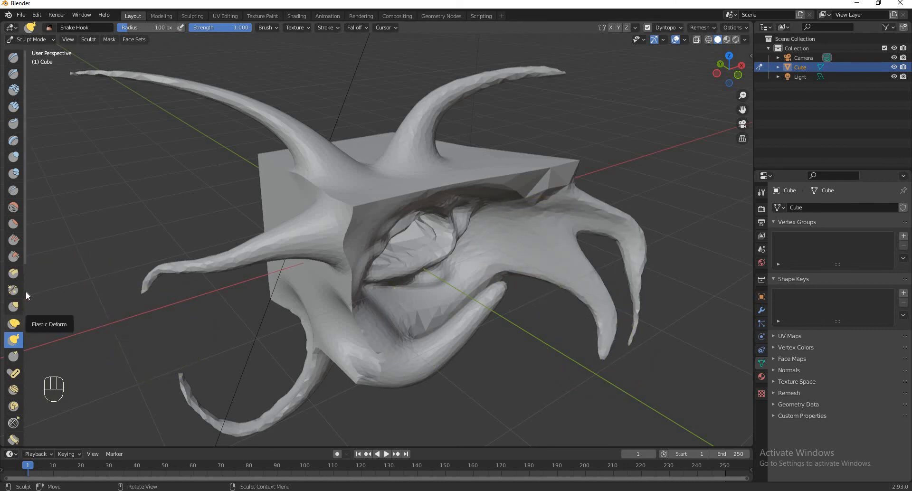
Flatten the cavity's rim and inner surface and the side tentacle with the Flatten/Contrast brush
click(11, 231)
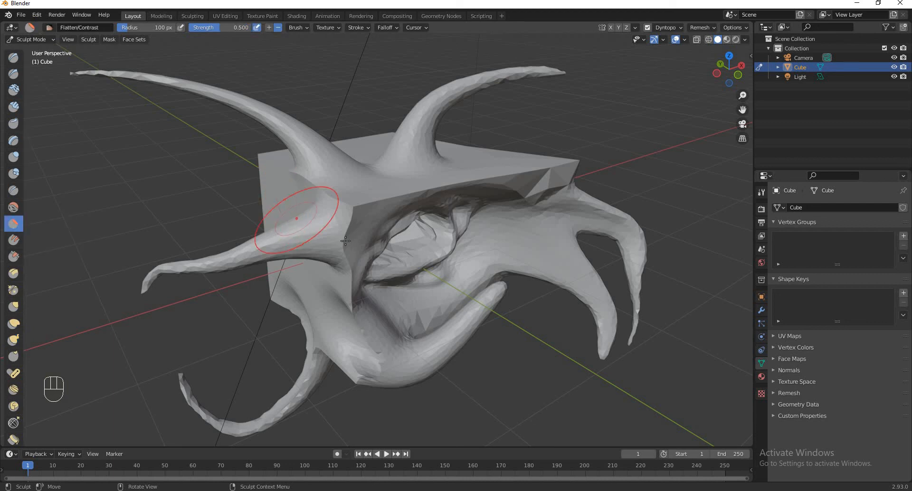
mouse_move(399, 266)
mouse_down()
mouse_move(428, 211)
mouse_move(479, 206)
mouse_move(383, 191)
mouse_up()
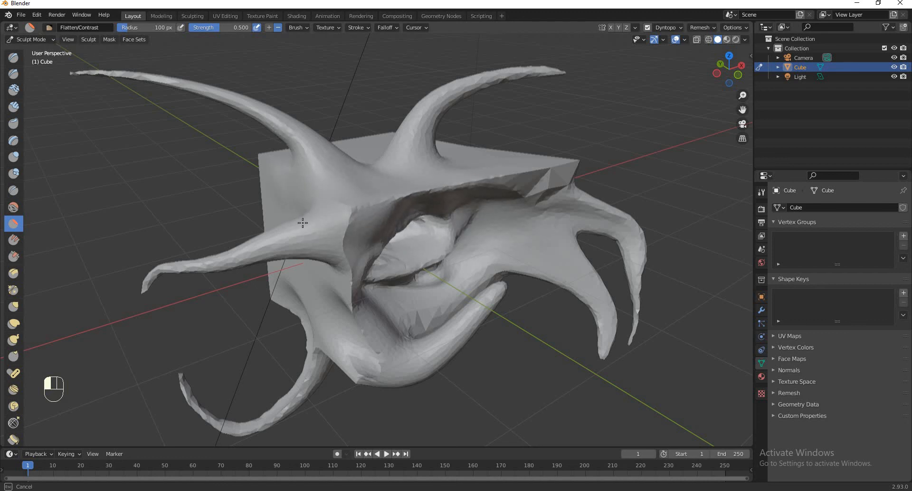
drag(142, 272, 152, 293)
drag(288, 254, 213, 272)
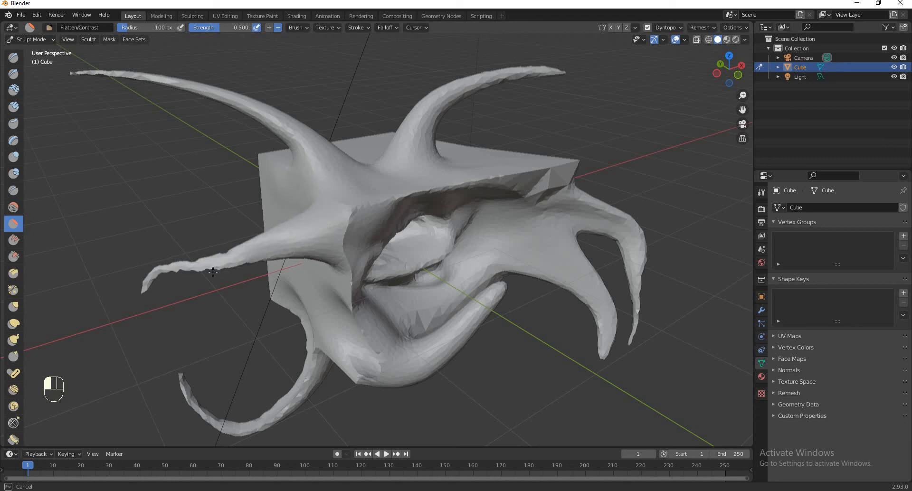
drag(2, 209, 3, 208)
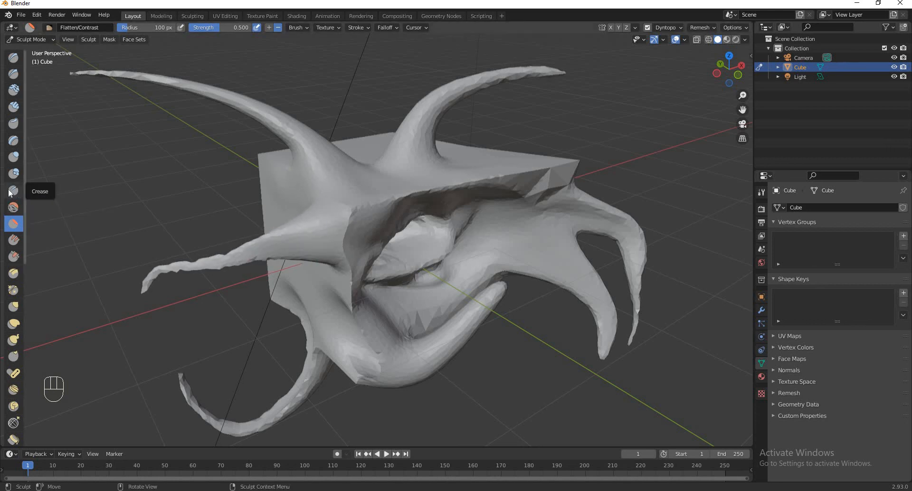
Carve a deep vertical groove beside the cavity with the Crease brush, raising its strength to 1.000
click(13, 190)
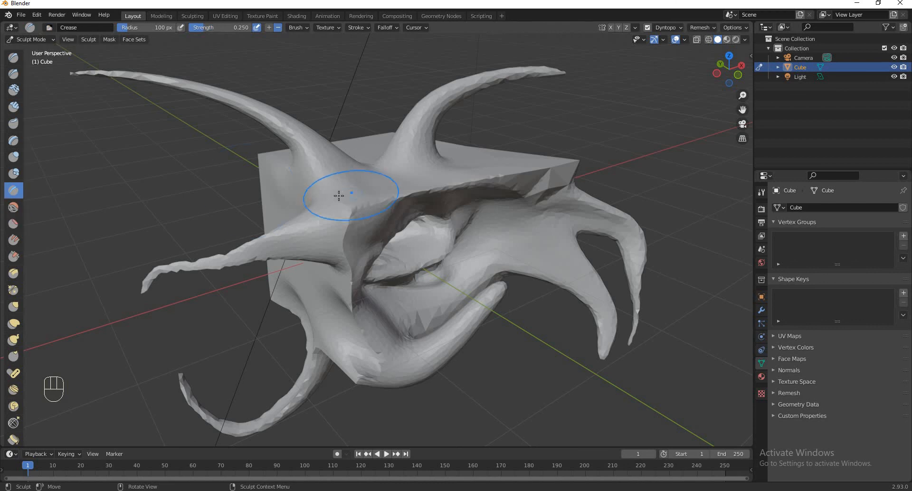
scroll(335, 190, up, 4)
scroll(361, 112, up, 5)
scroll(309, 129, down, 5)
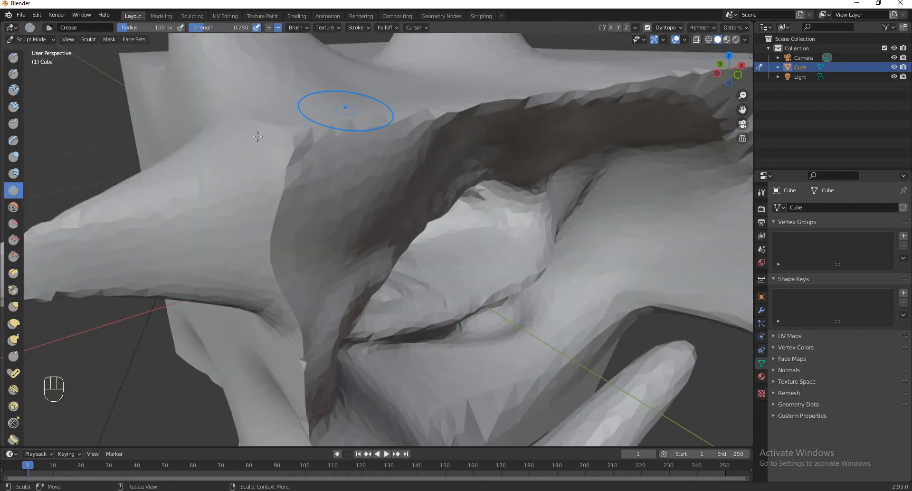
mouse_move(377, 125)
mouse_down()
mouse_move(366, 183)
mouse_move(355, 181)
mouse_up()
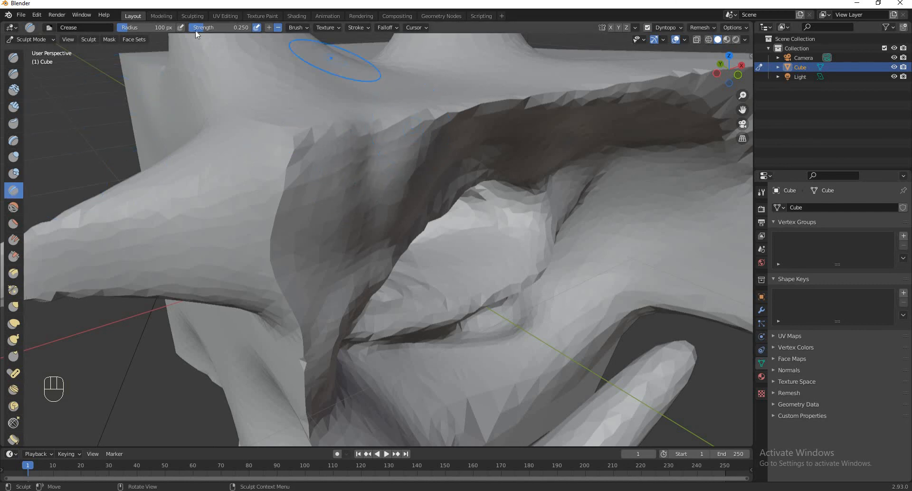
mouse_move(380, 121)
mouse_down()
mouse_move(373, 112)
mouse_move(343, 131)
mouse_move(362, 227)
mouse_move(335, 323)
mouse_move(371, 126)
mouse_move(342, 47)
mouse_move(315, 45)
mouse_up()
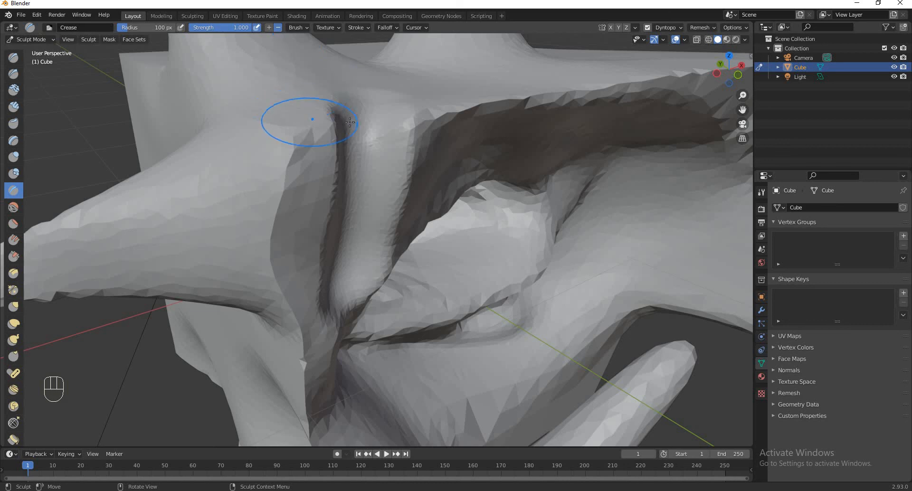
Reduce the Crease brush radius to 20 px and carve several thin grooves along the ridge between the deep groove and the cavity
scroll(357, 152, down, 6)
mouse_move(370, 176)
middle_down()
mouse_move(339, 213)
mouse_move(187, 217)
middle_up()
scroll(338, 213, up, 6)
scroll(339, 212, down, 6)
scroll(264, 223, up, 6)
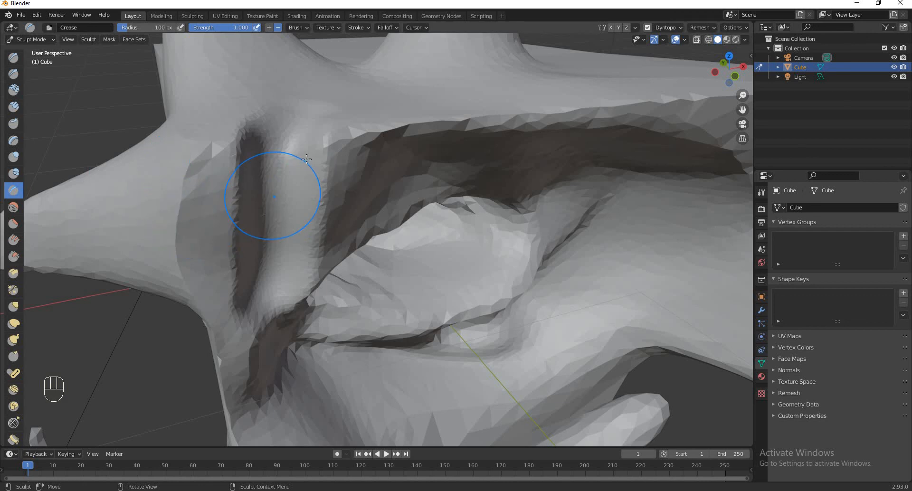
scroll(306, 158, up, 2)
scroll(297, 176, down, 6)
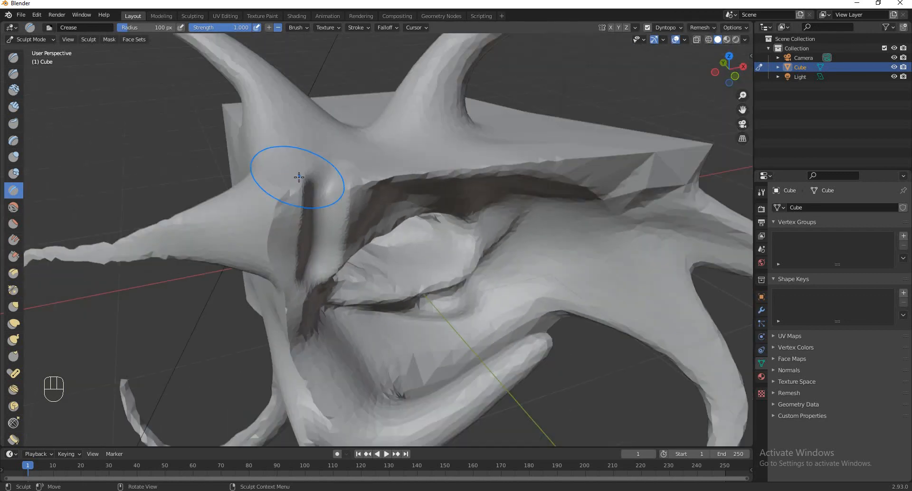
scroll(299, 176, up, 4)
scroll(242, 138, up, 2)
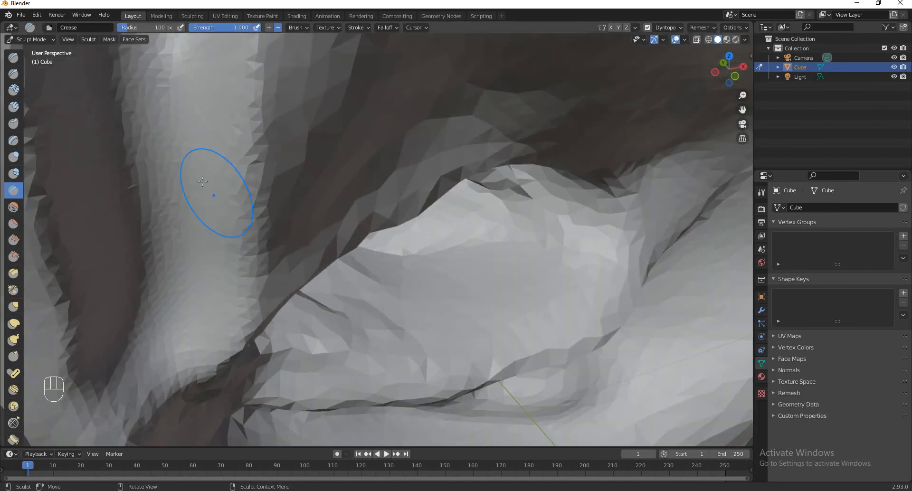
key(f)
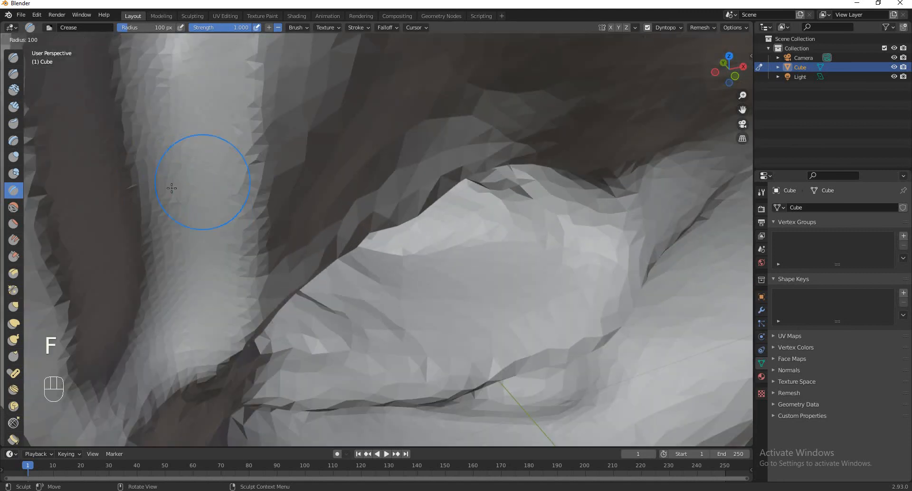
click(221, 141)
drag(223, 128, 217, 231)
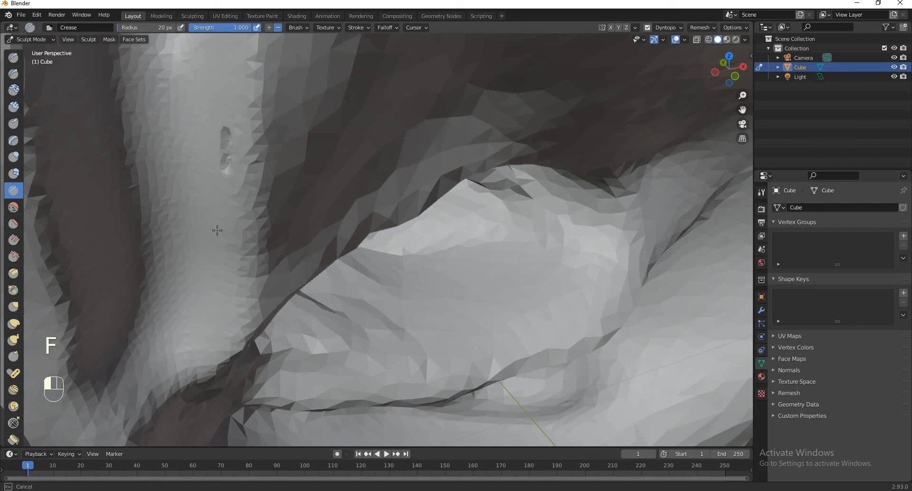
mouse_move(198, 98)
mouse_down()
mouse_move(192, 285)
mouse_move(222, 312)
mouse_up()
drag(227, 270, 220, 333)
mouse_move(190, 92)
mouse_down()
mouse_move(245, 62)
mouse_move(248, 46)
mouse_move(211, 98)
mouse_up()
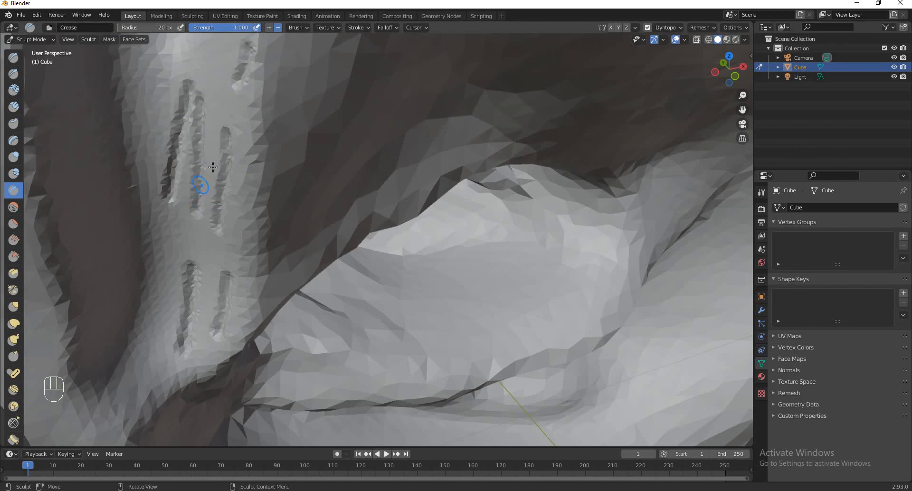
Soften the thin grooves on the ridge with the Smooth brush at 0.700 strength
key(s)
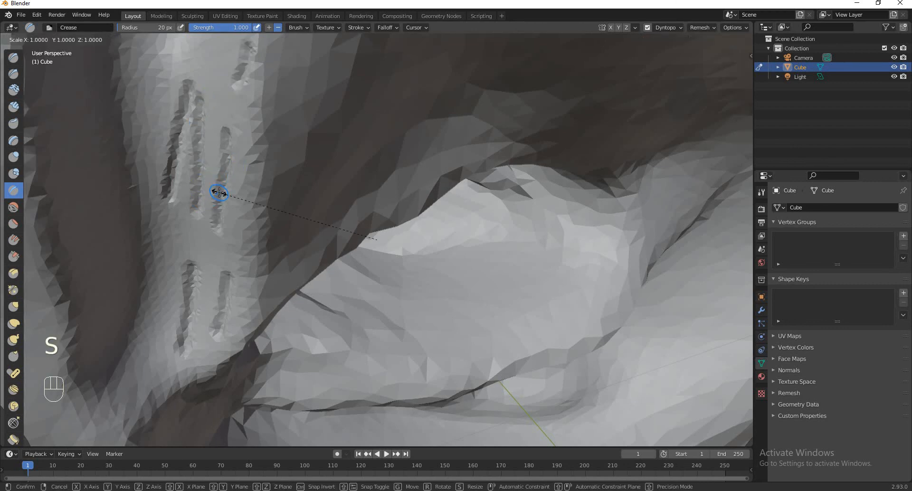
right_click(218, 191)
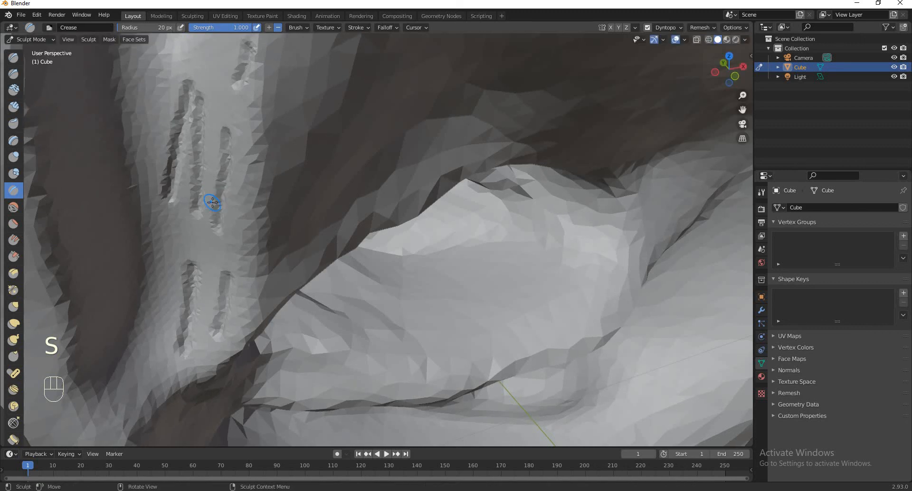
key(shift+s)
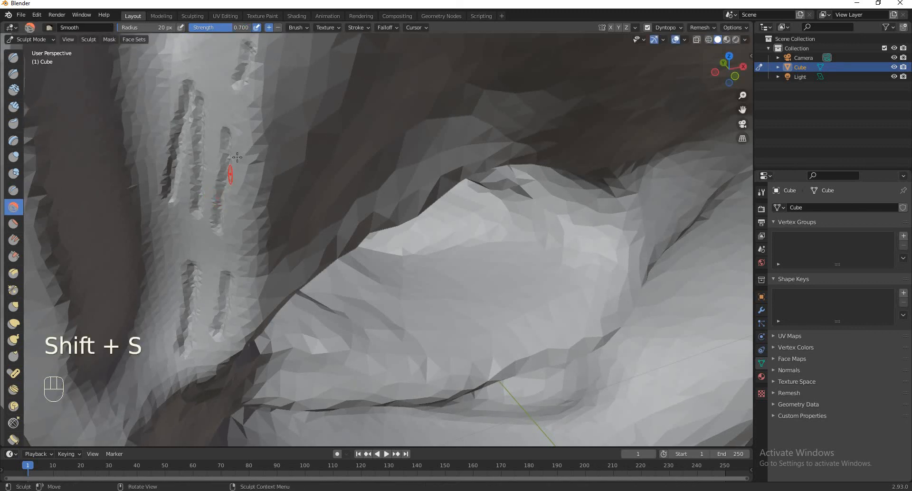
drag(227, 203, 227, 229)
mouse_move(238, 168)
mouse_down()
mouse_move(235, 161)
mouse_move(204, 224)
mouse_up()
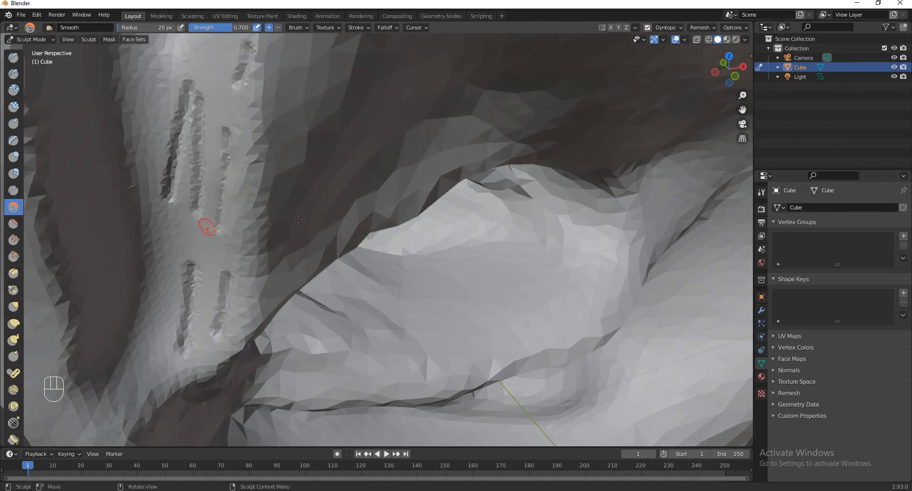
middle_drag(204, 224, 424, 191)
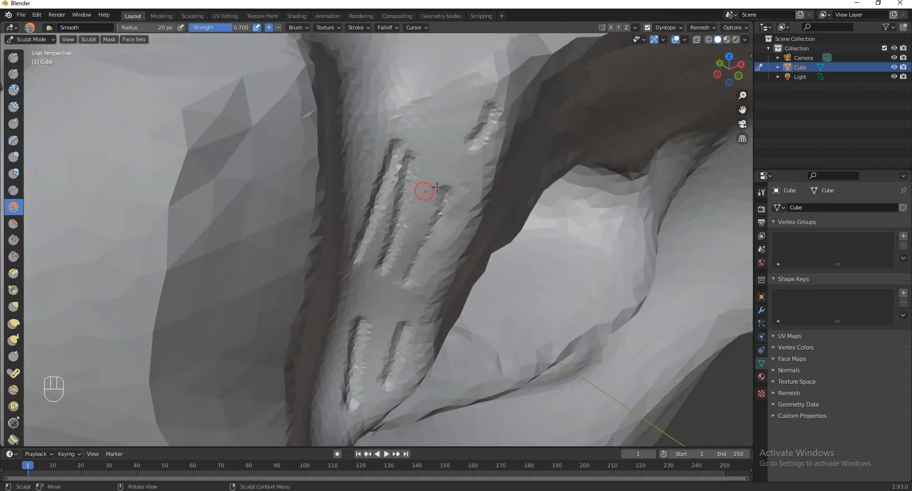
mouse_move(424, 191)
mouse_down()
mouse_move(454, 187)
mouse_move(453, 202)
mouse_up()
drag(398, 280, 409, 209)
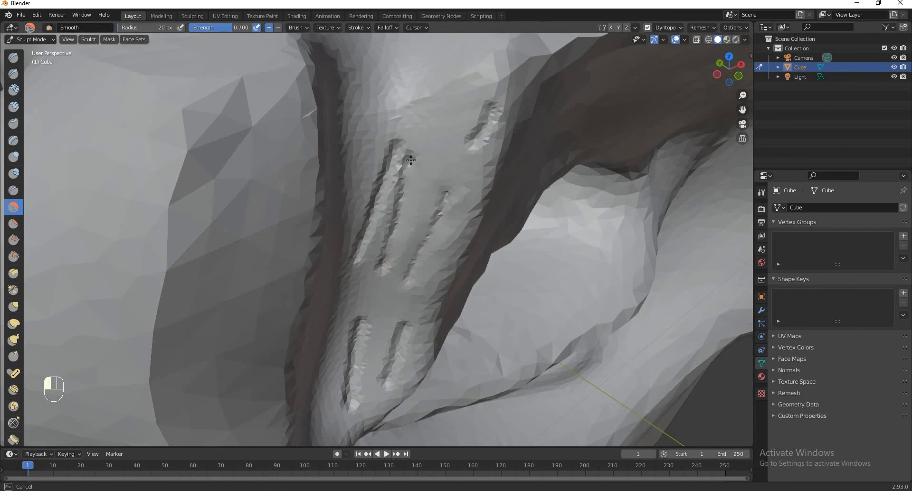
drag(399, 179, 373, 271)
drag(394, 188, 403, 143)
drag(385, 184, 388, 184)
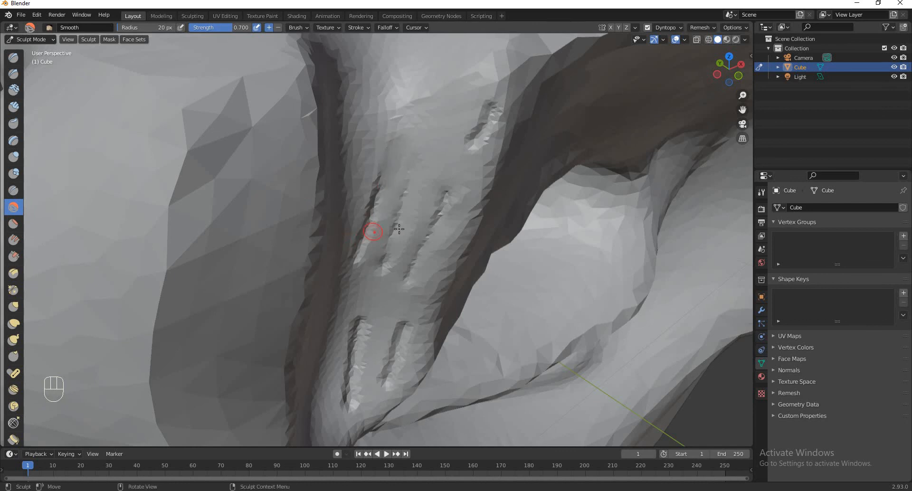
scroll(462, 266, down, 8)
scroll(482, 278, up, 2)
mouse_move(476, 272)
middle_down()
mouse_move(486, 256)
mouse_move(466, 264)
mouse_move(499, 241)
middle_up()
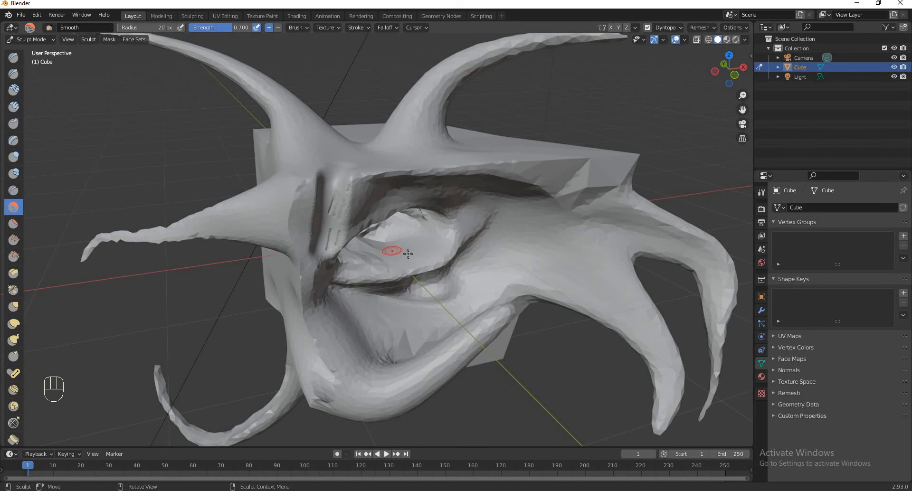
middle_drag(408, 253, 285, 204)
scroll(246, 187, down, 2)
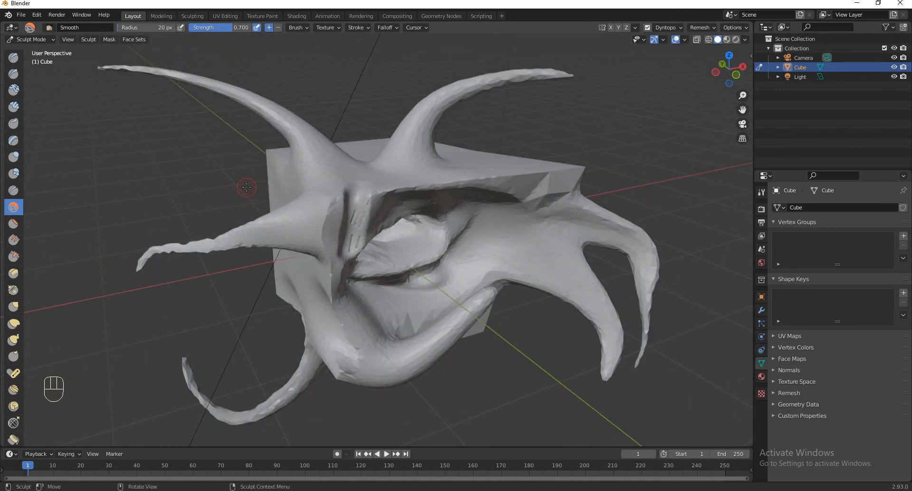